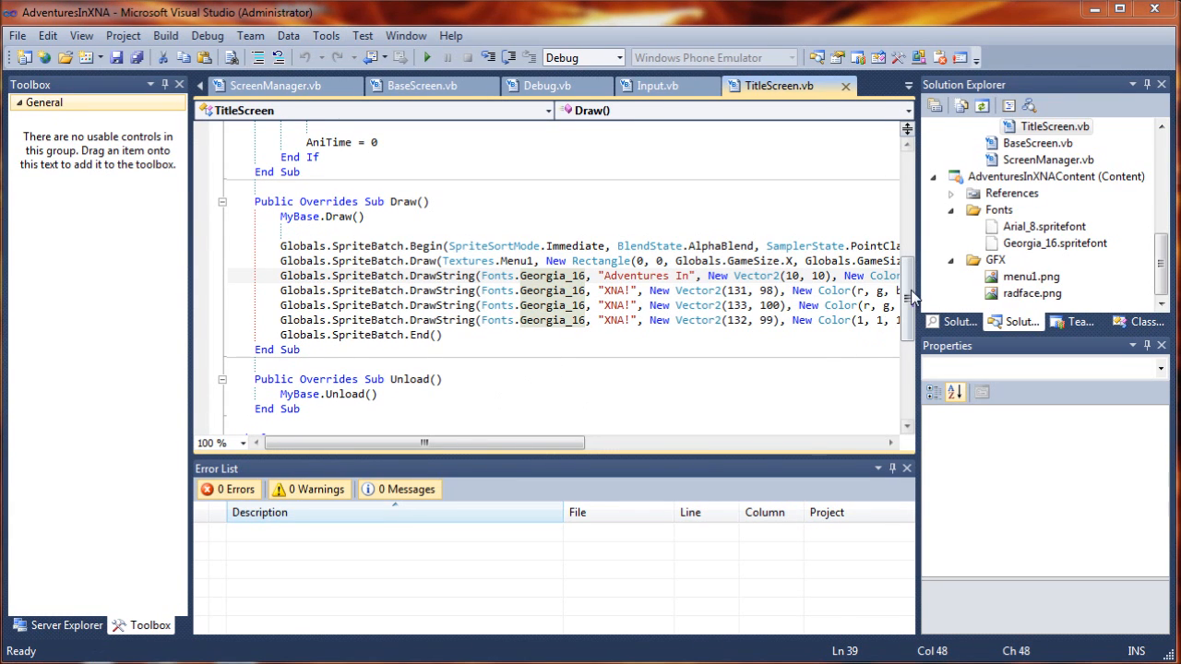
drag(907, 297, 907, 148)
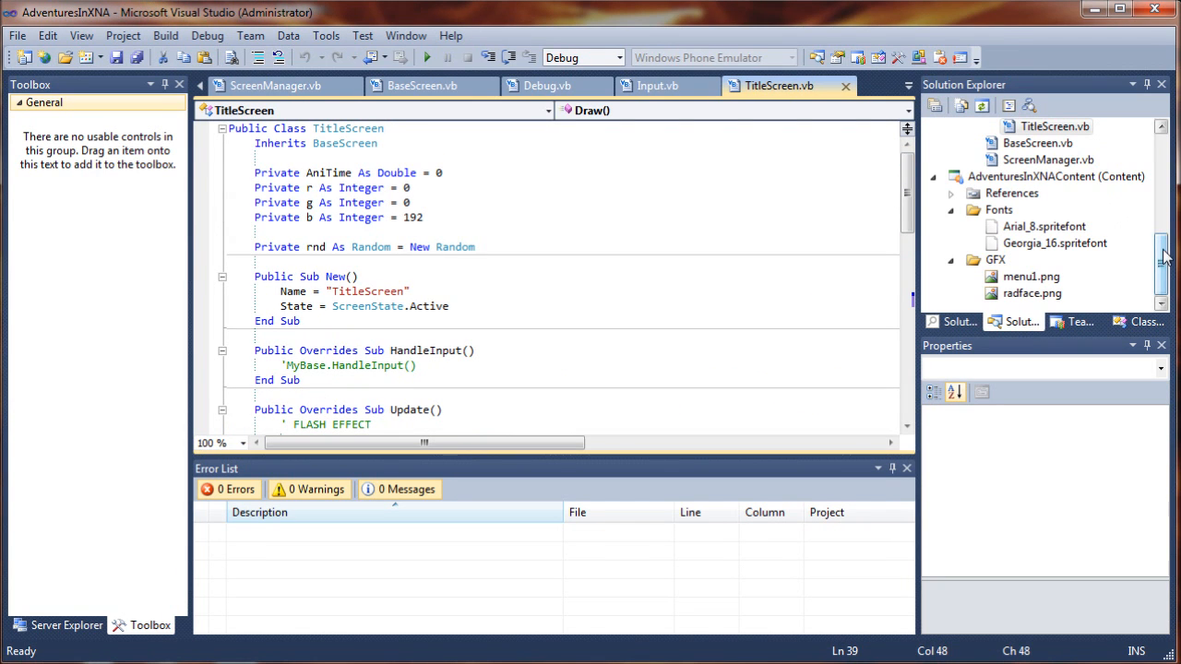
drag(1161, 266, 1159, 138)
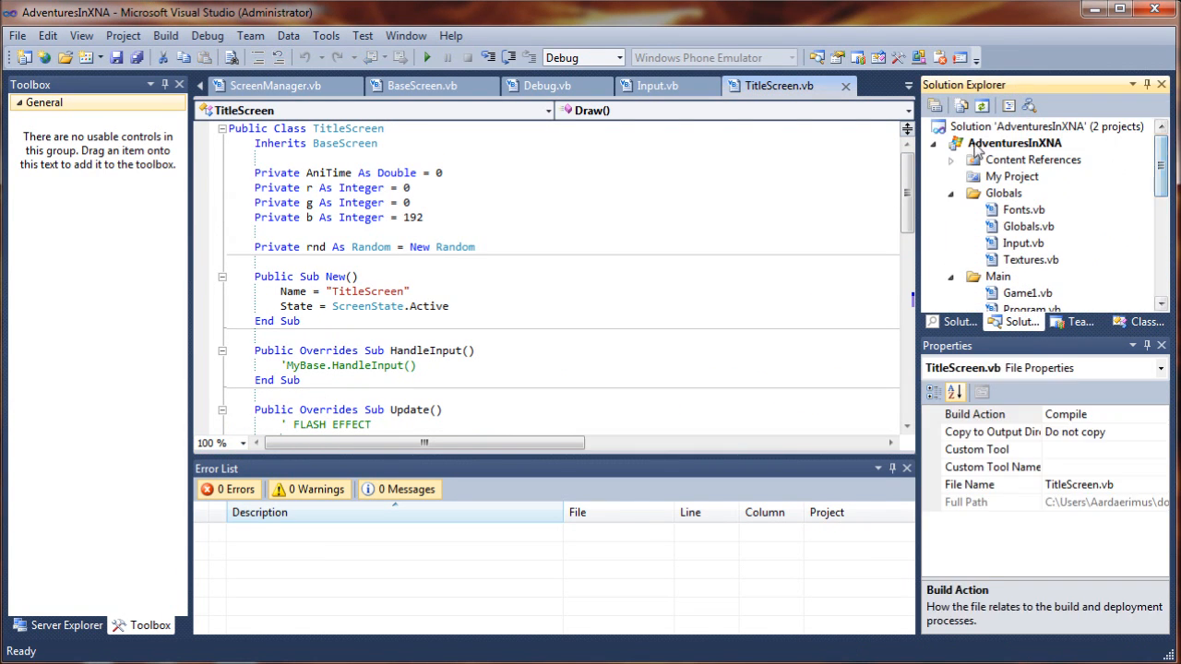
- Add a new folder named Menu to the AdventuresInXNA project
click(1010, 144)
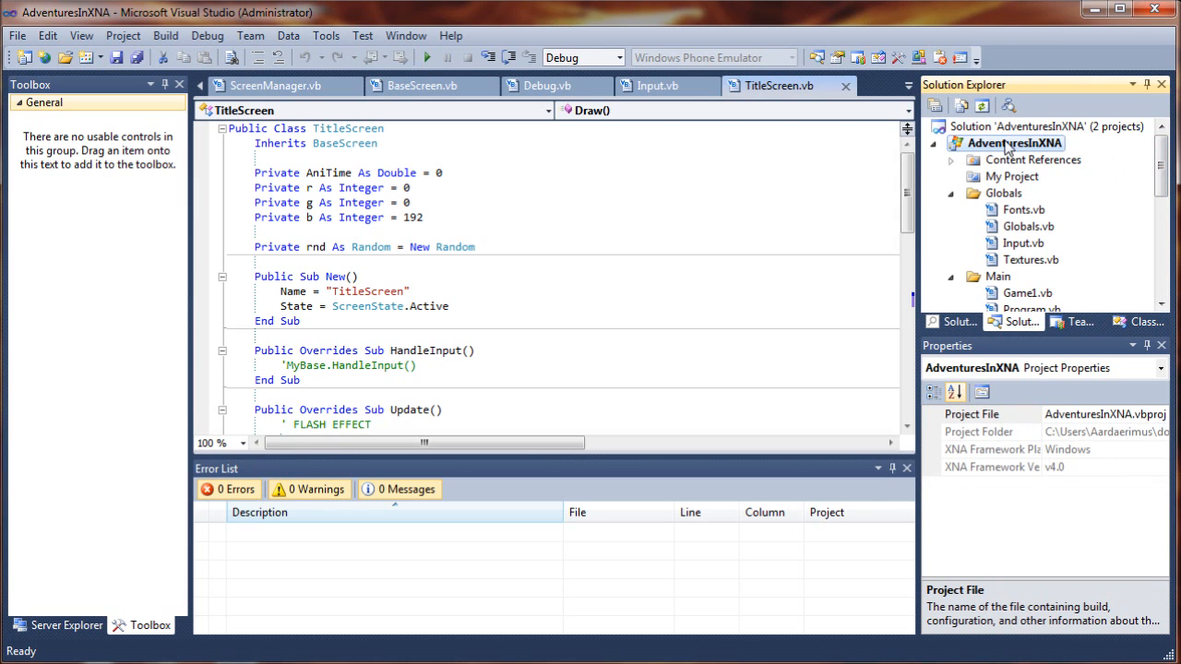
right_click(1015, 146)
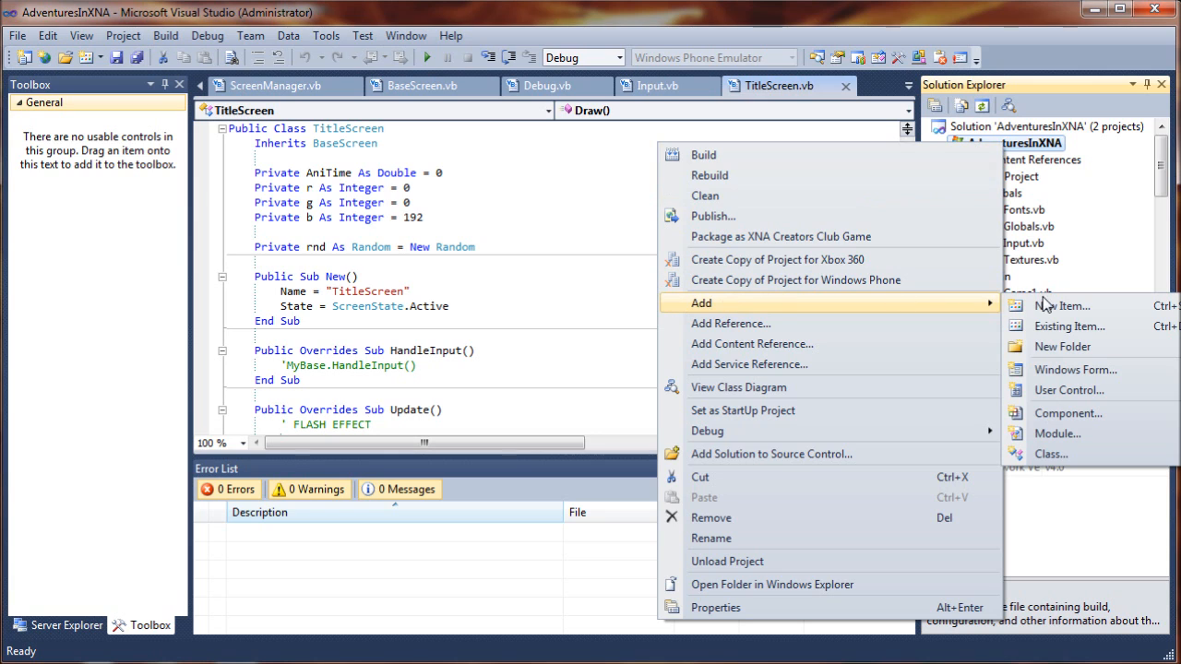
click(1076, 358)
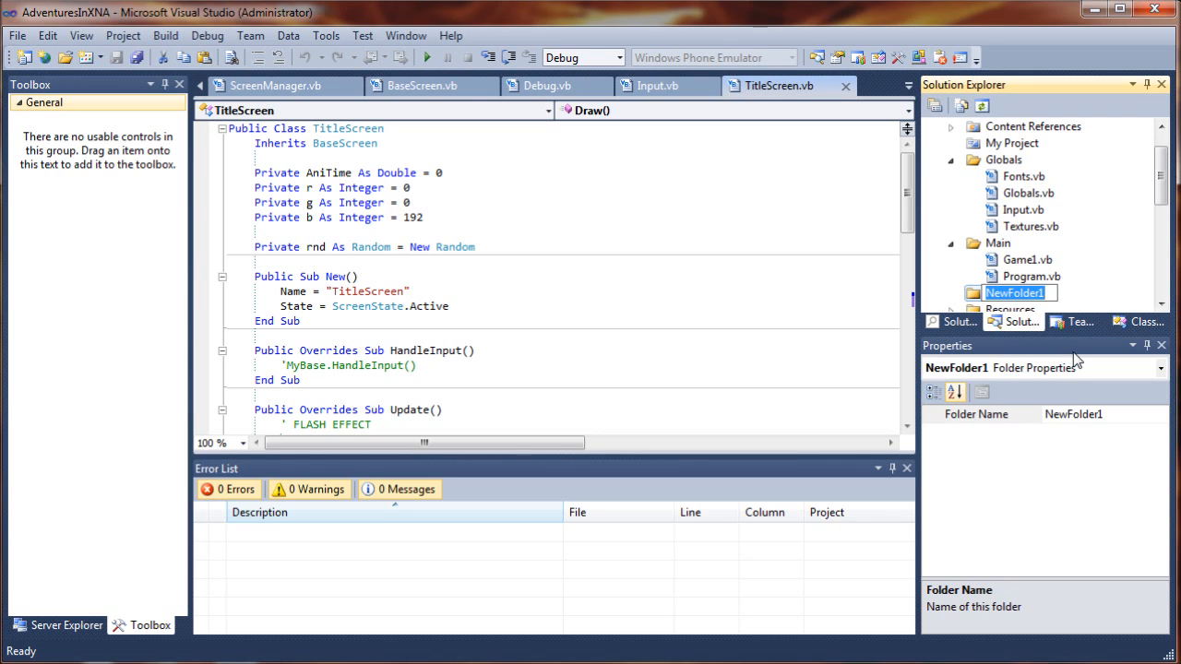
text(Menu)
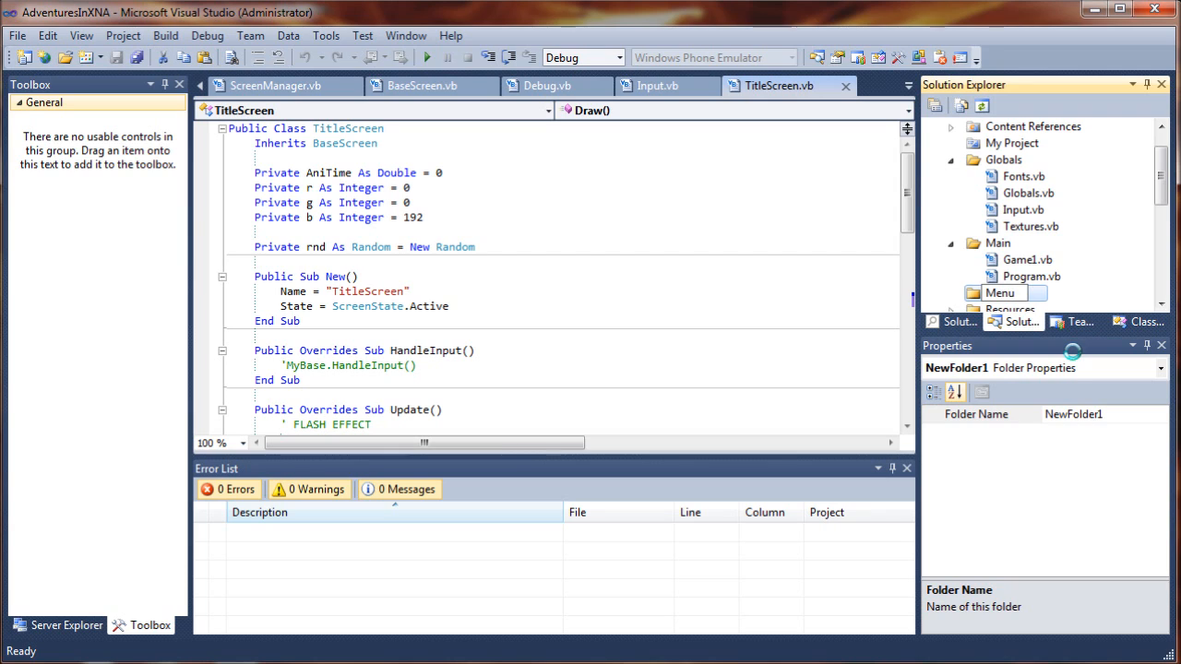
key(Return)
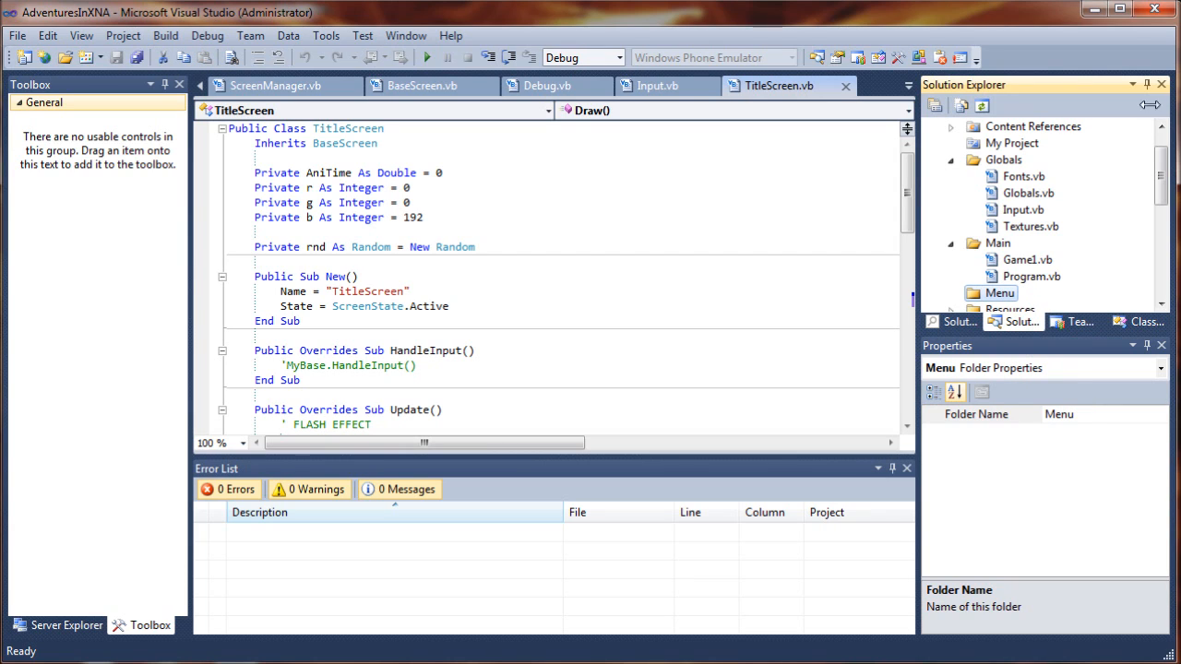
drag(1161, 177, 1160, 197)
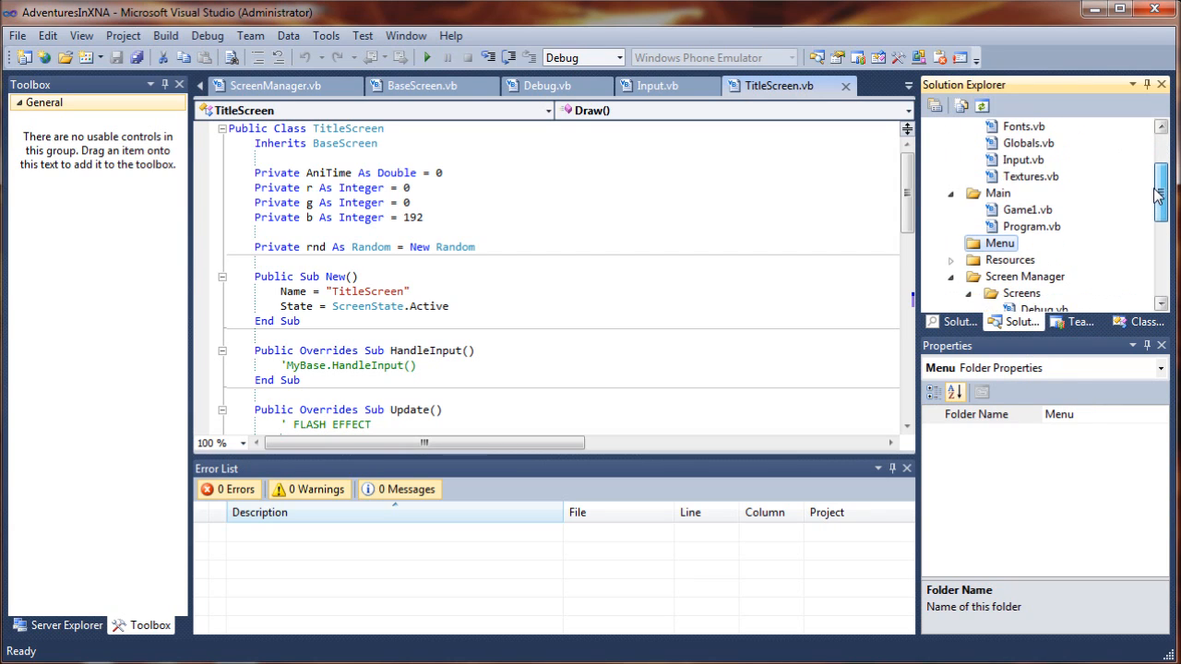
- Rename the Menu folder to Menus
right_click(1011, 246)
click(800, 378)
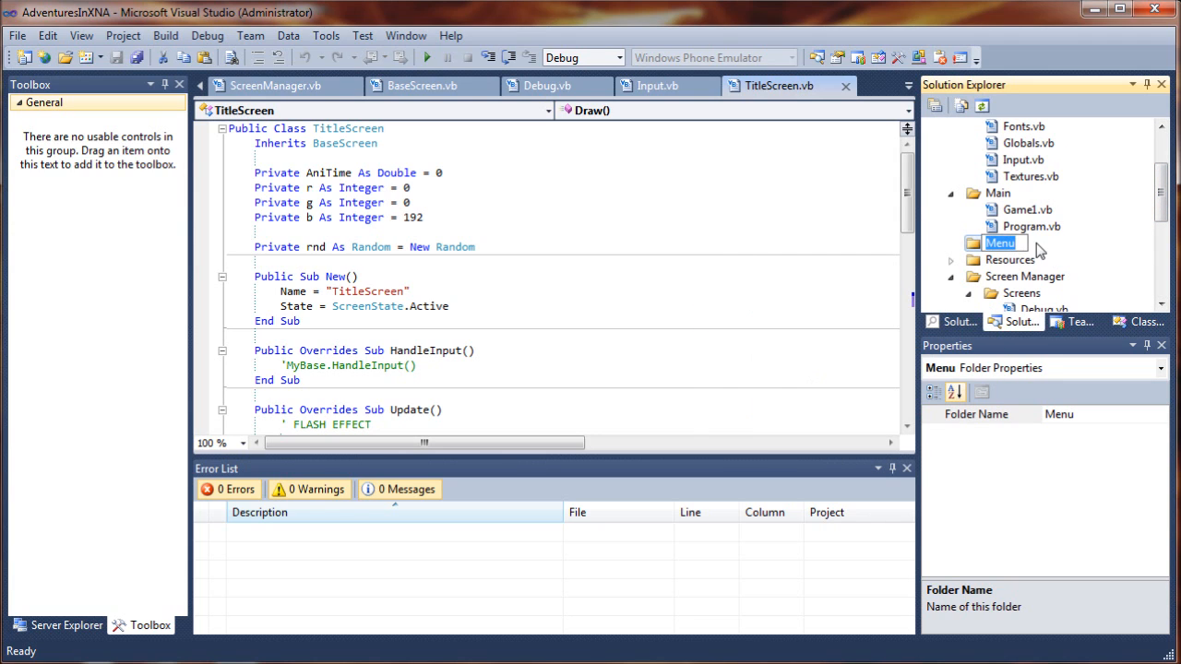
text(s)
key(Return)
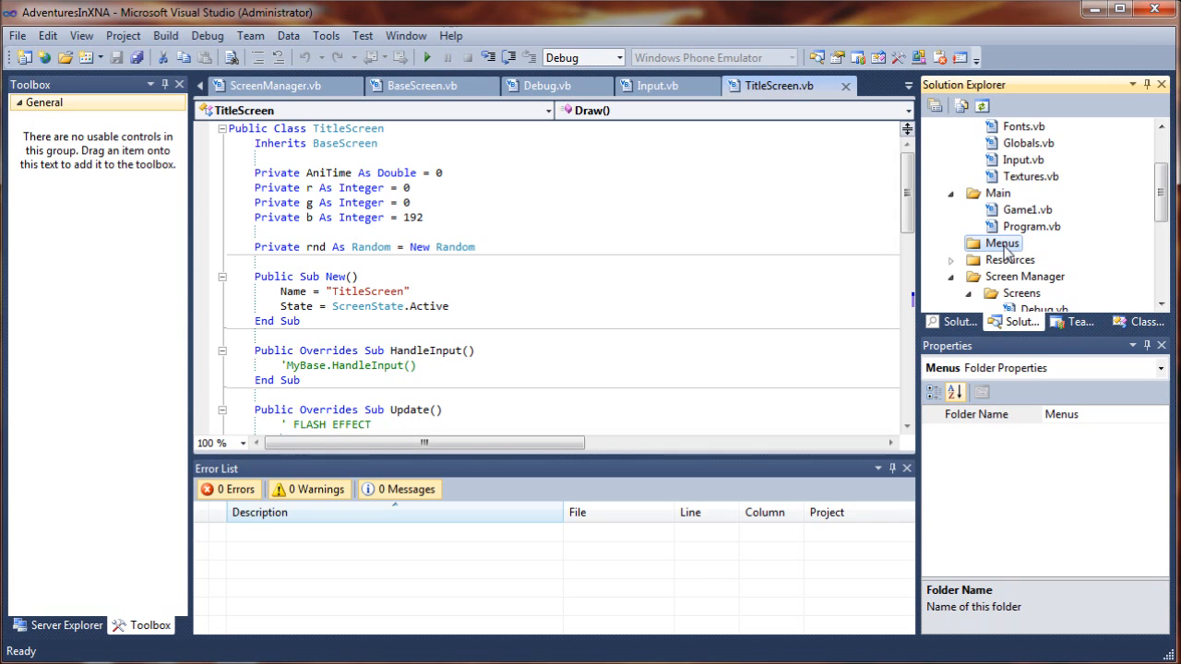
drag(1161, 194, 1164, 236)
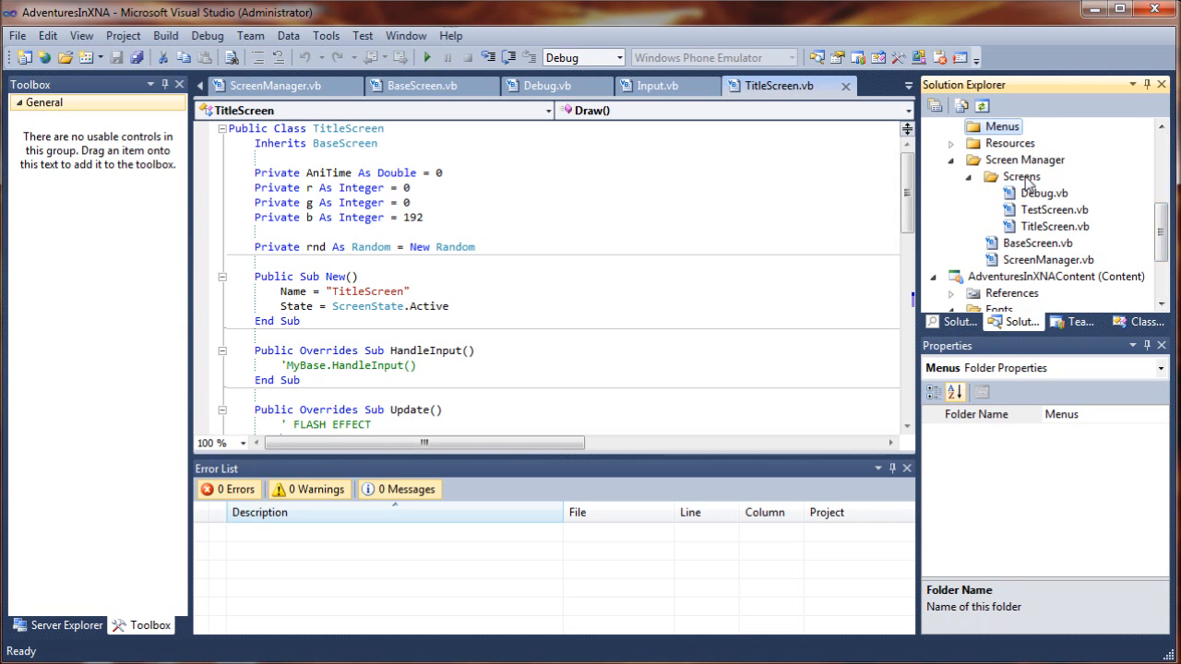
- Add a new folder named Menus inside the Screens folder
click(1022, 176)
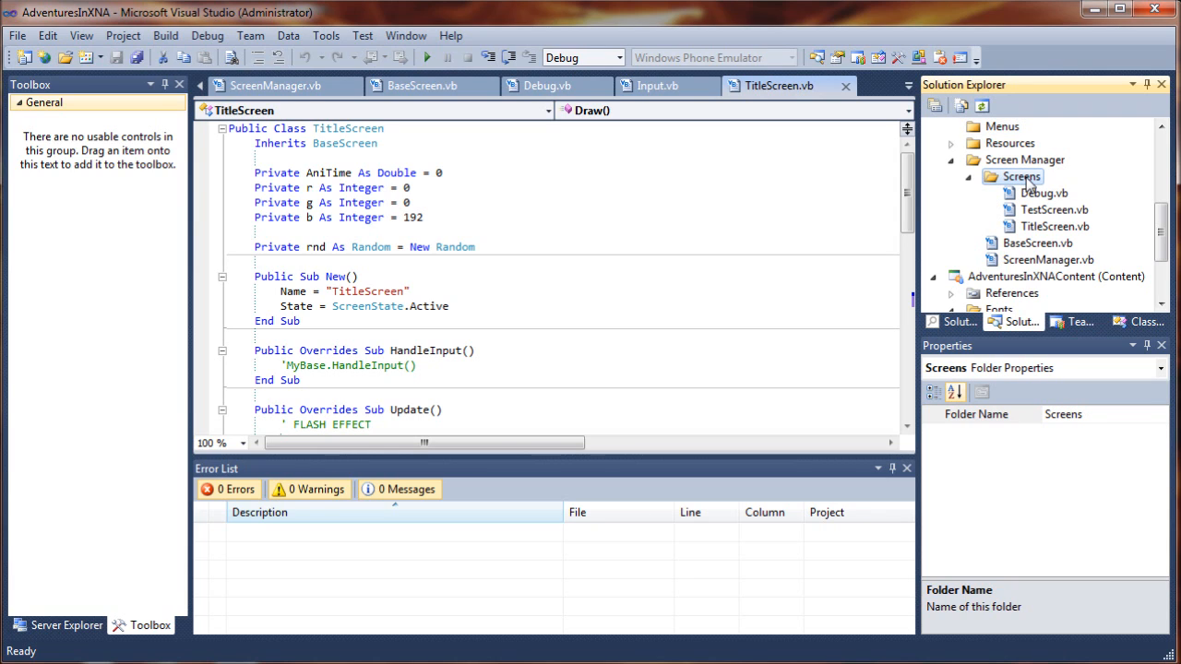
right_click(1033, 180)
mouse_move(831, 190)
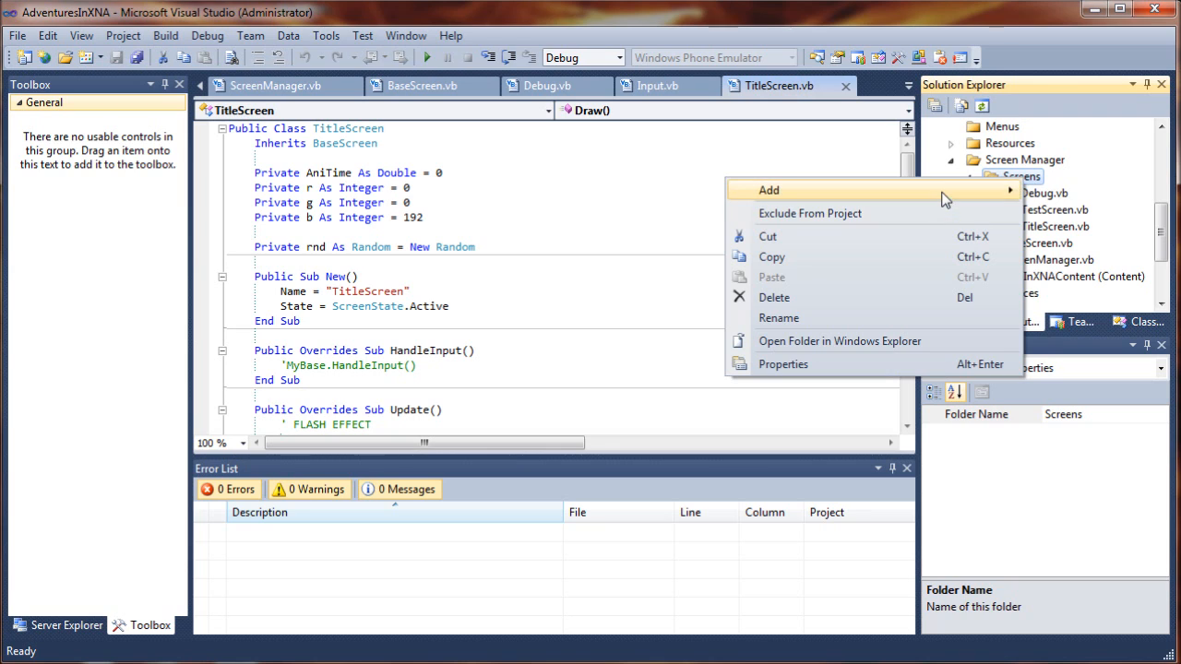
click(1080, 233)
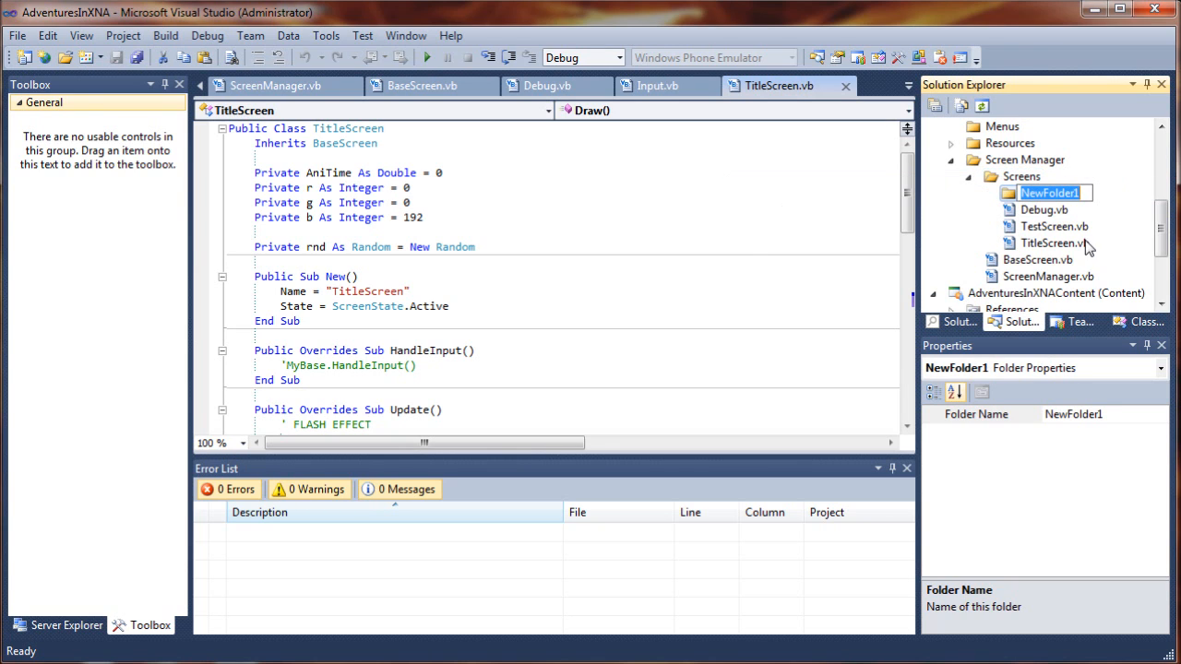
text(Menus)
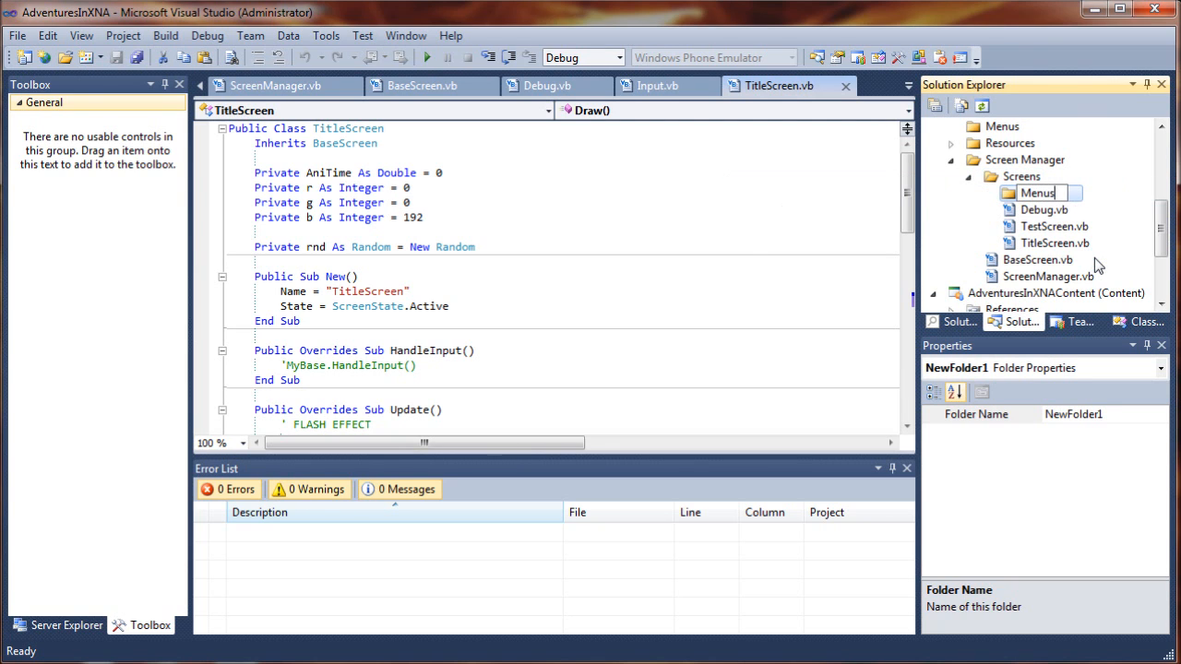
key(Return)
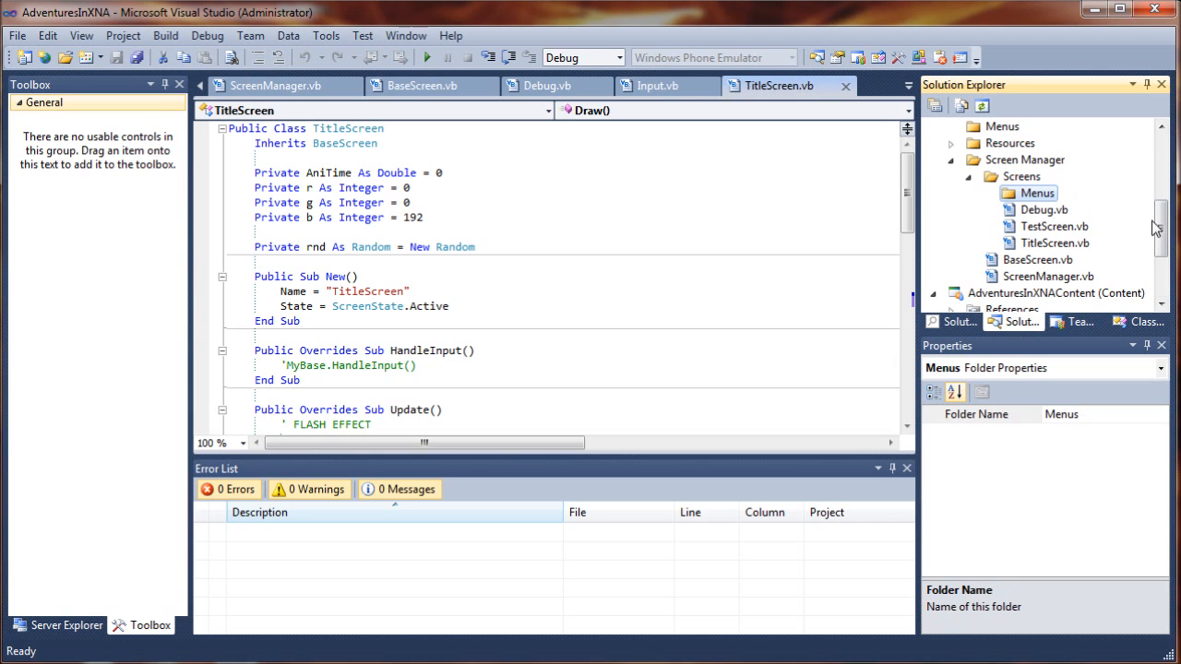
mouse_move(1160, 230)
mouse_down()
mouse_move(1159, 189)
mouse_move(1157, 212)
mouse_up()
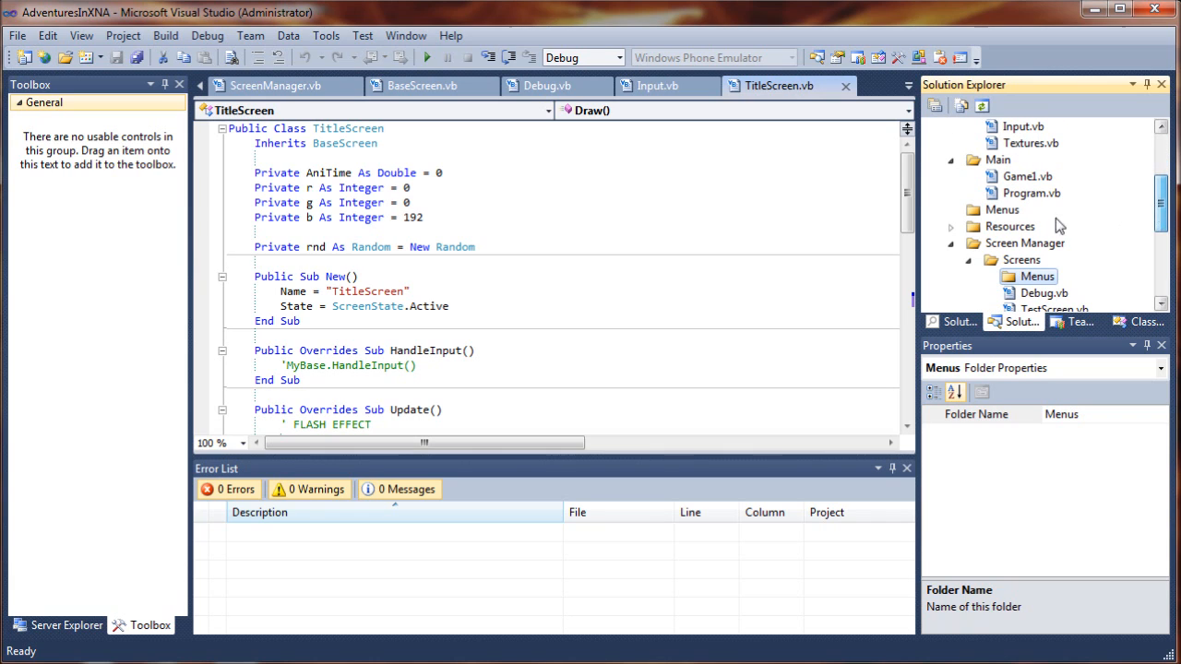
- Add a MenuEntry.vb class file to the top-level Menus folder and begin editing its body
click(1006, 211)
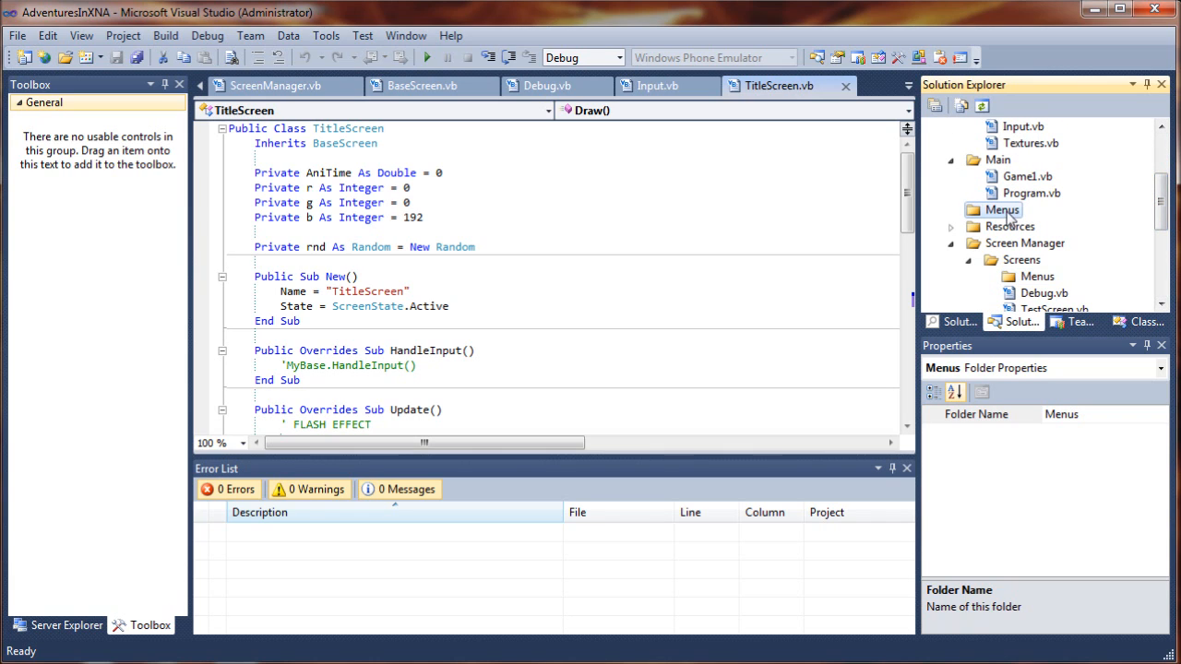
right_click(1007, 214)
mouse_move(845, 221)
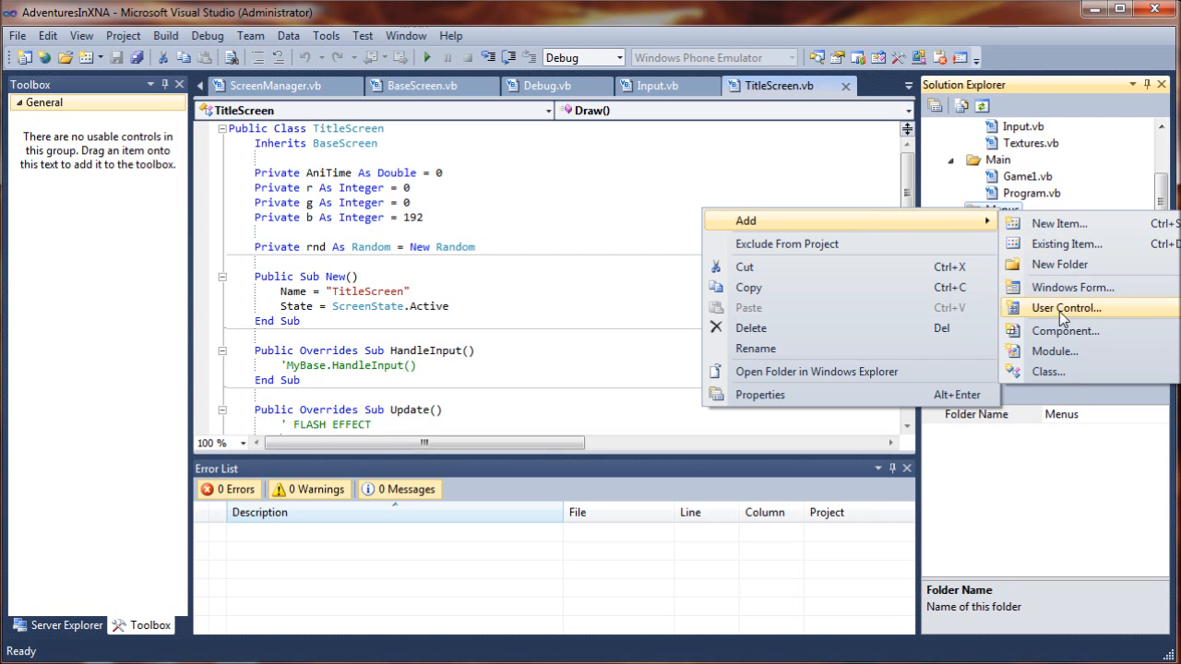
click(1066, 376)
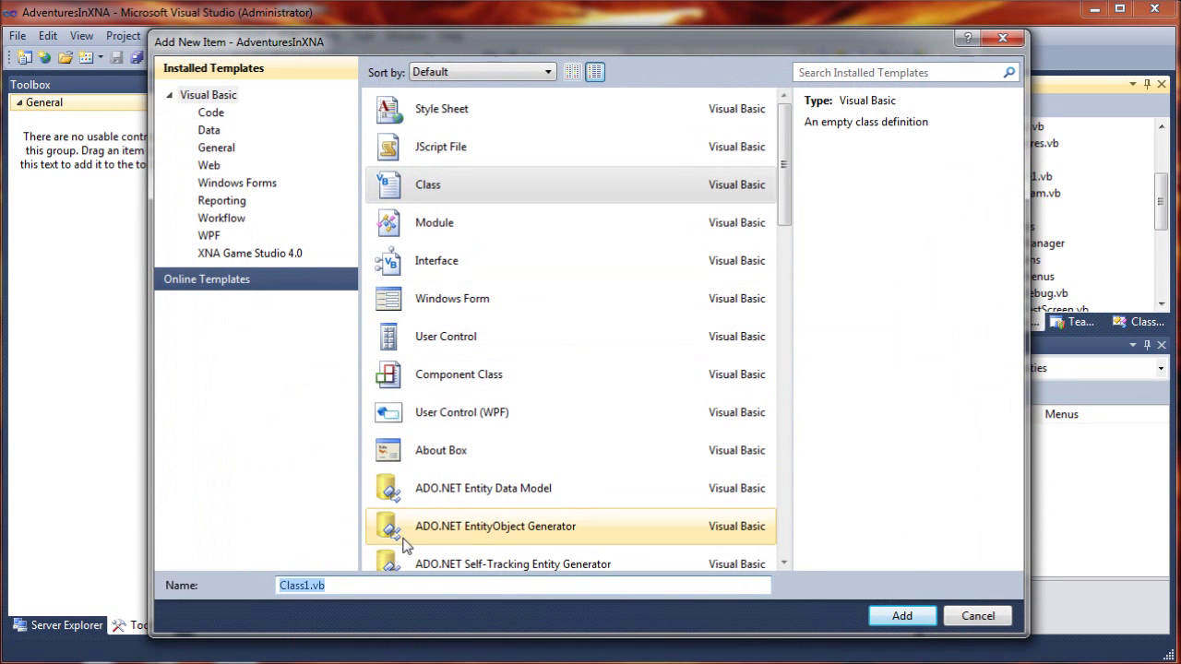
click(307, 585)
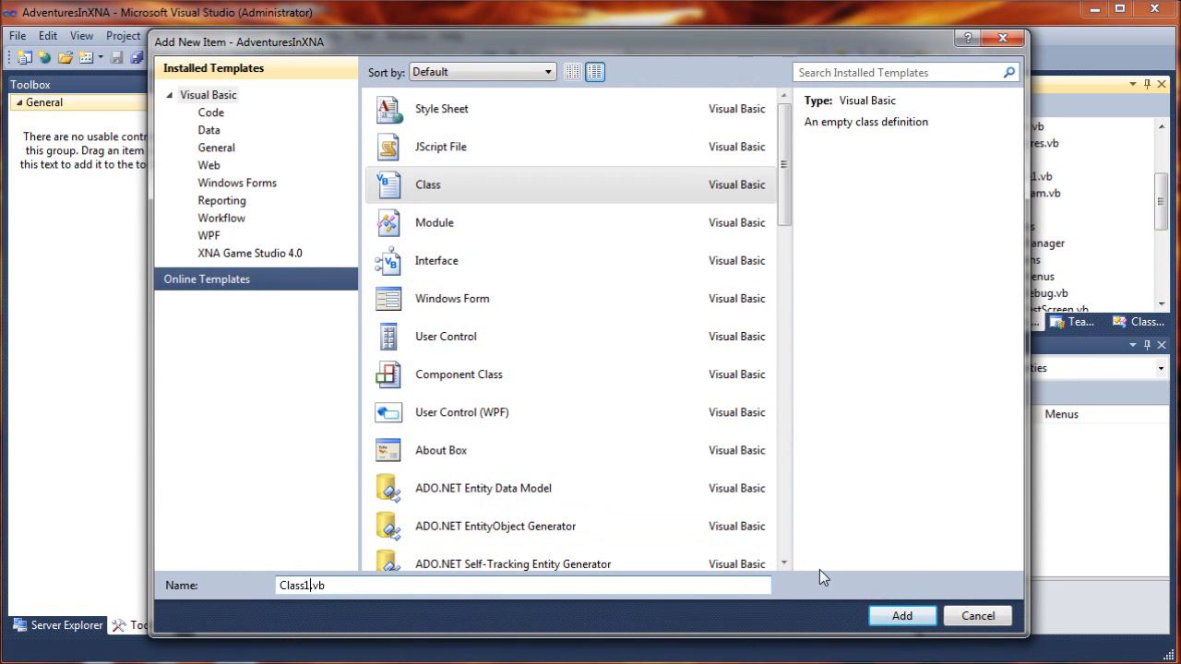
key(BackSpace)
key(BackSpace)
key(BackSpace)
text(Public)
key(BackSpace)
key(BackSpace)
key(BackSpace)
key(BackSpace)
key(BackSpace)
key(BackSpace)
text(MenuEntry)
click(904, 616)
click(318, 144)
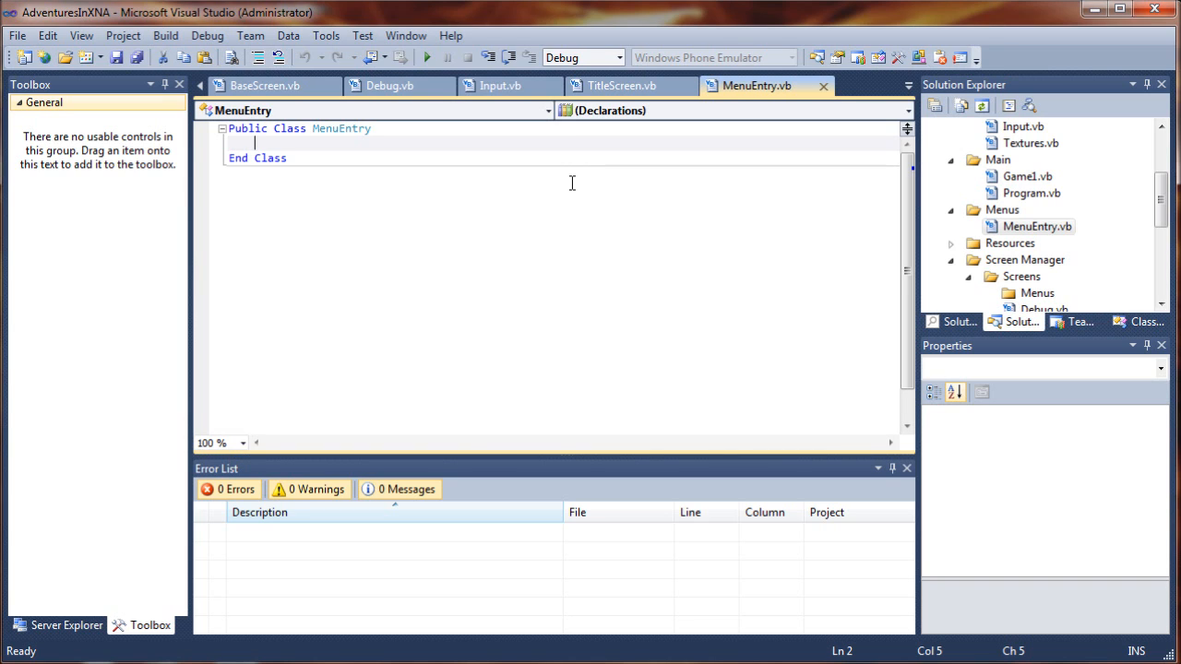
text(Public )
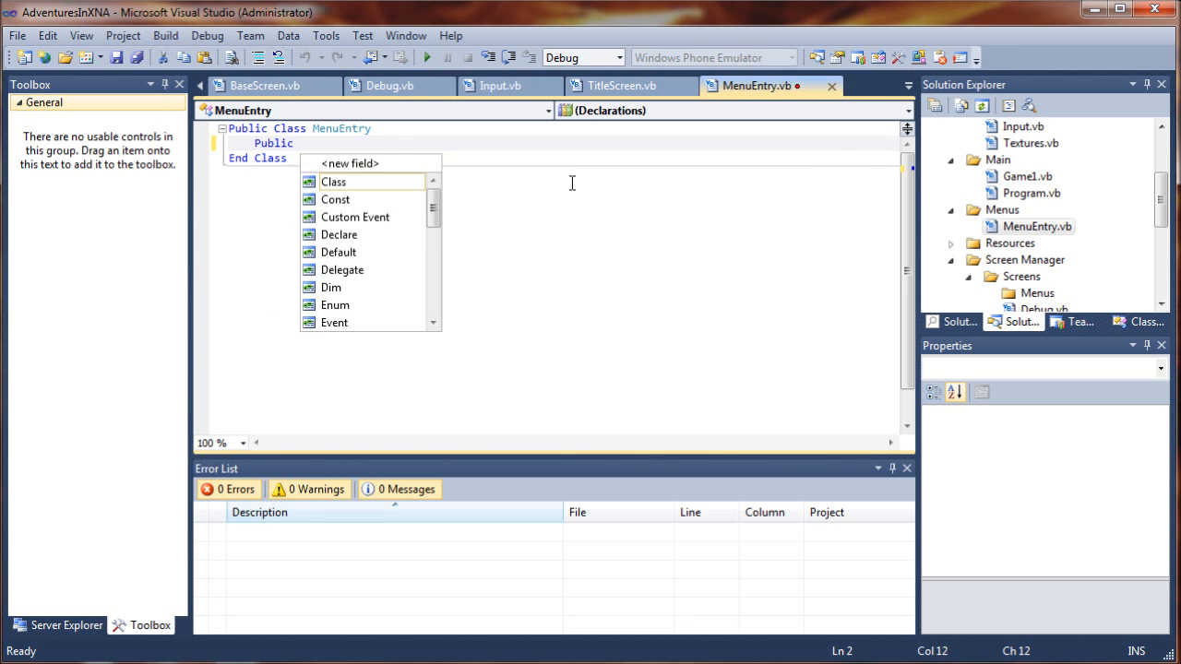
text(Enabled )
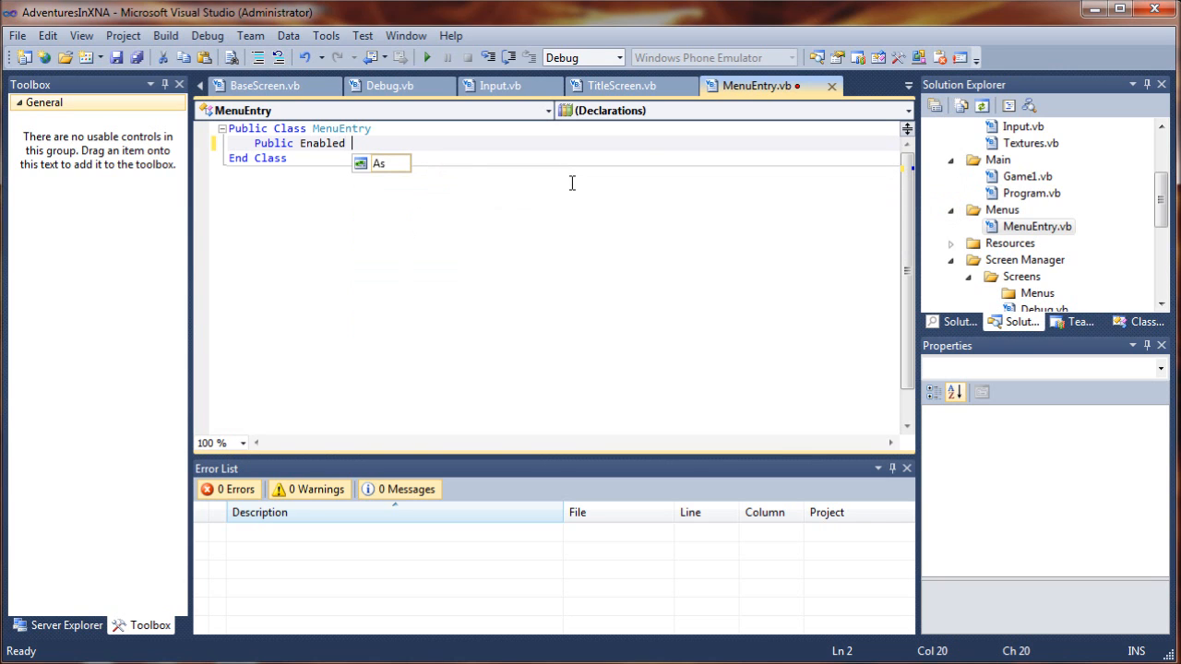
text(As B)
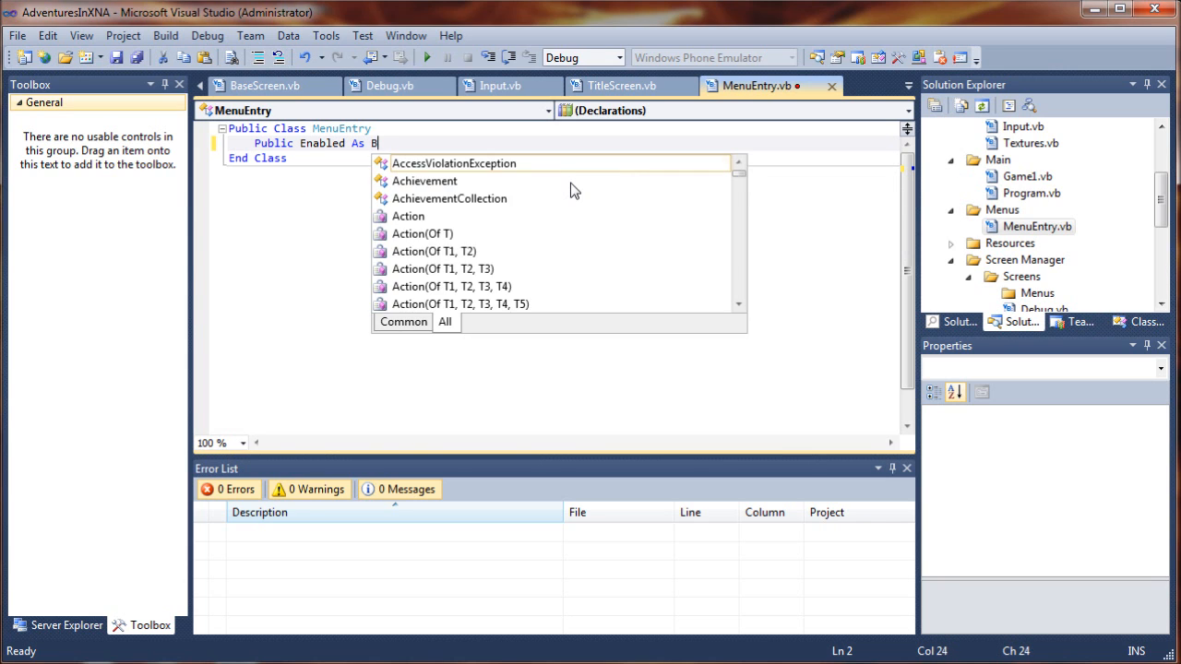
text(ool)
- Declare Public Enabled As Boolean = True in the MenuEntry class
key(space)
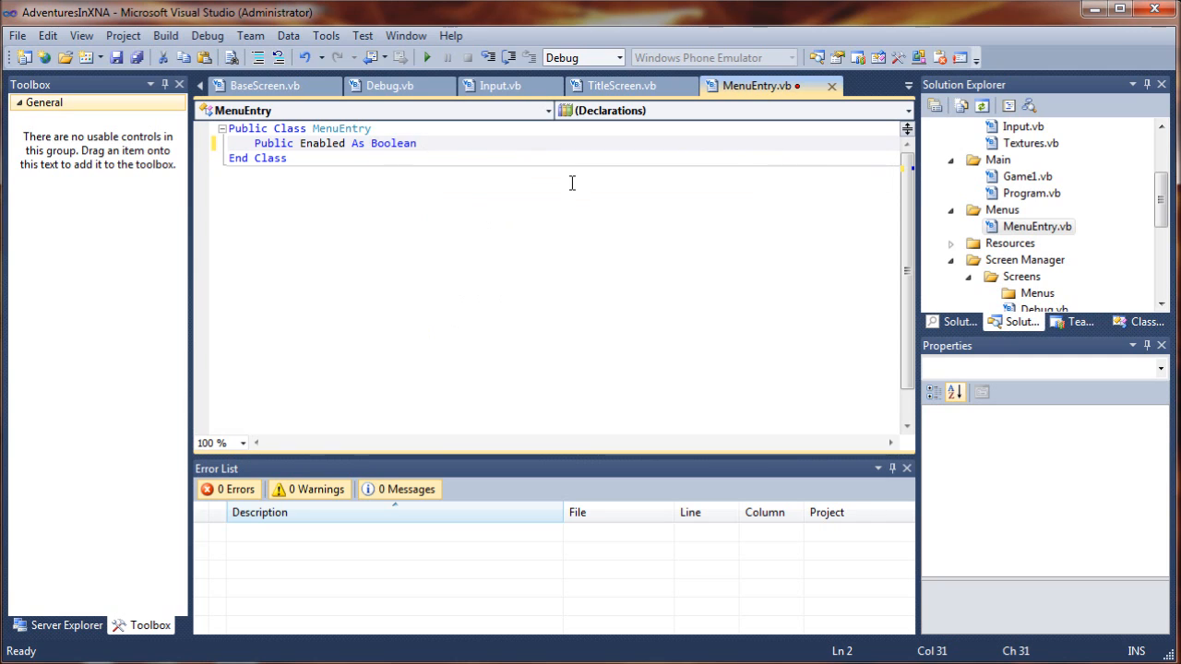
text(= True)
key(Return)
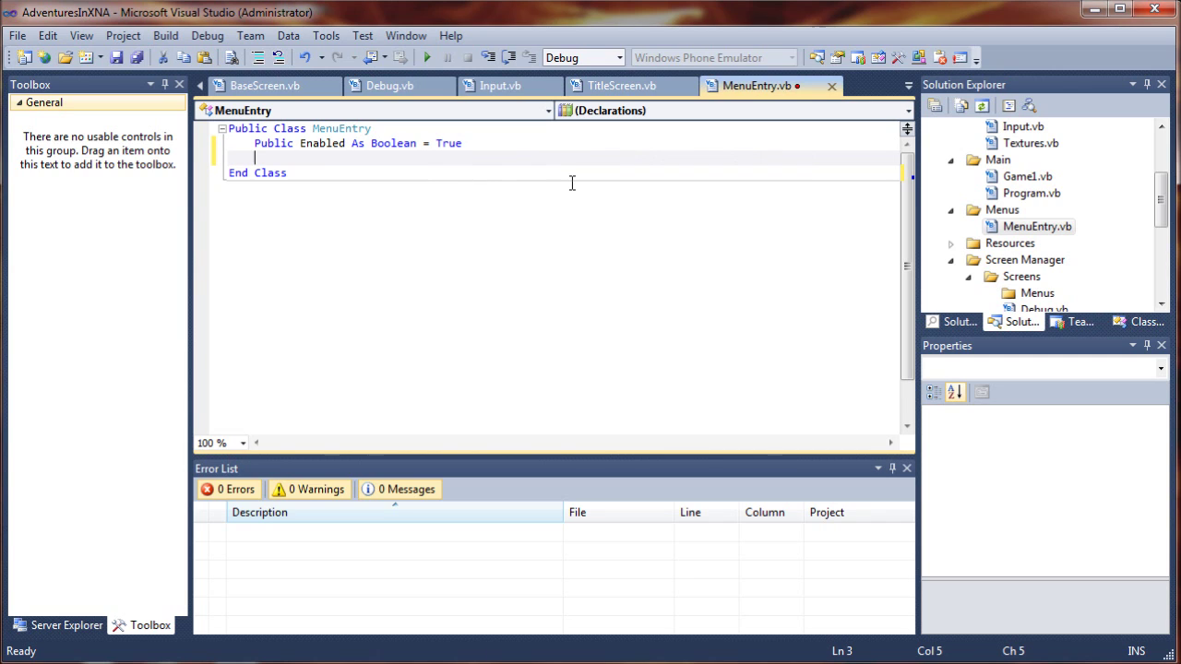
key(Up)
key(Right)
key(Right)
key(Right)
key(Right)
key(Down)
key(Up)
key(Right)
key(Right)
key(Right)
key(Left)
key(Left)
key(Left)
key(Left)
key(Left)
key(Down)
text(Pulic)
- Declare Public Text As String = "" and save all files
key(BackSpace)
key(Left)
key(Left)
key(Left)
text(b)
key(End)
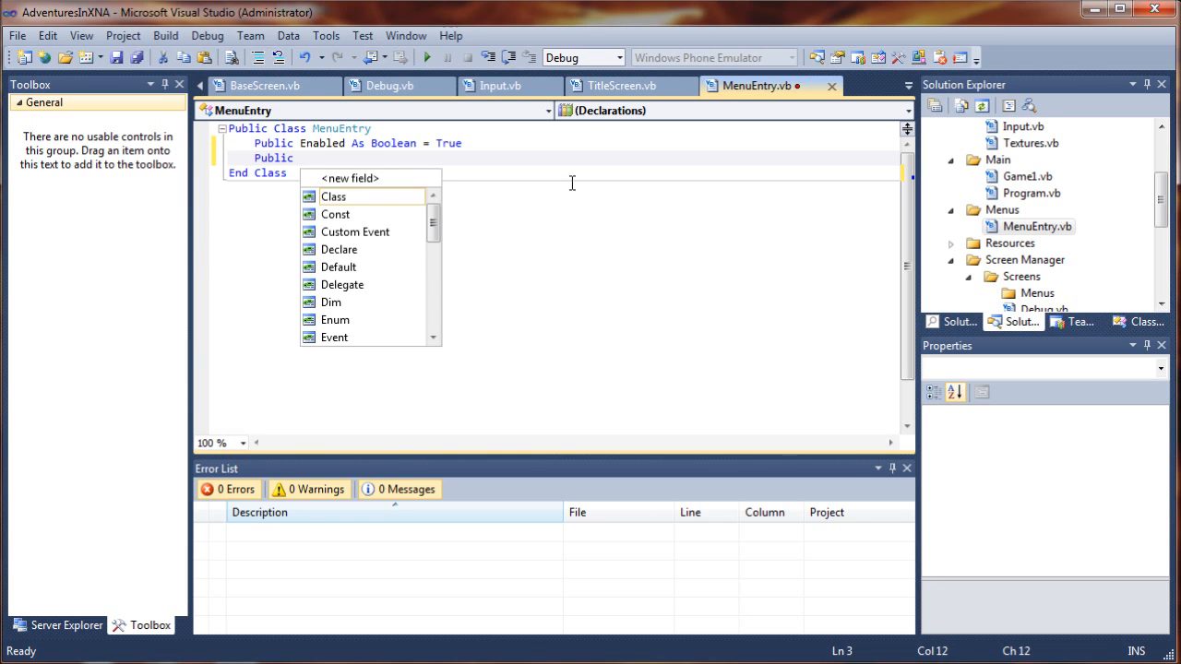
text(Text)
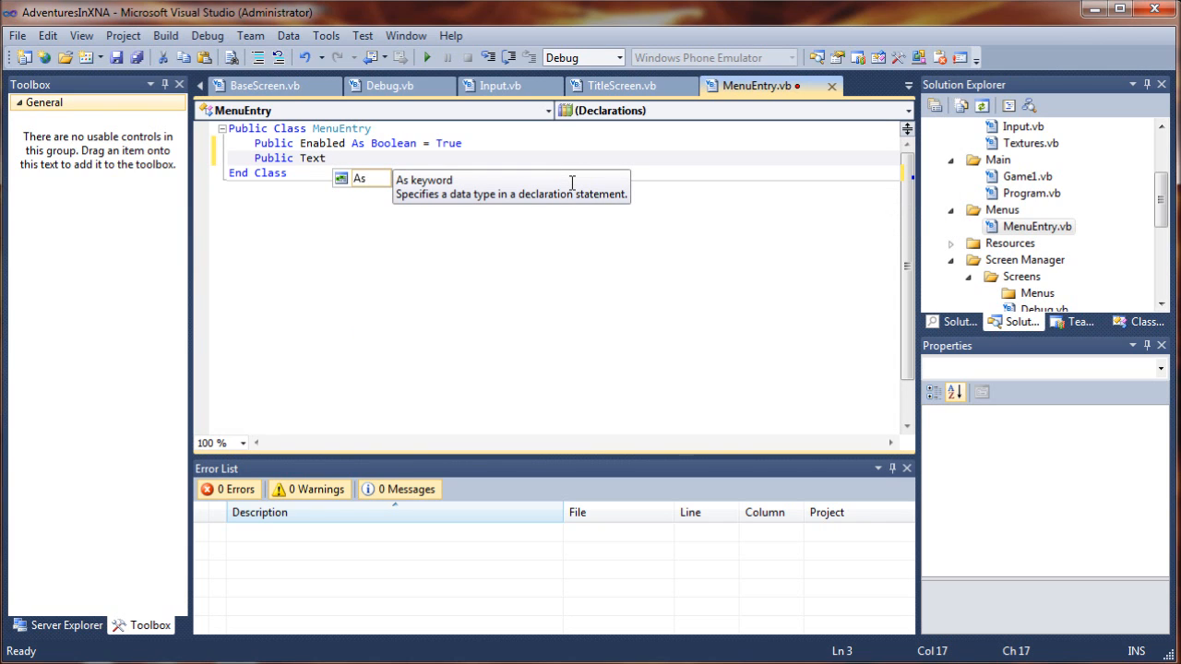
text( As)
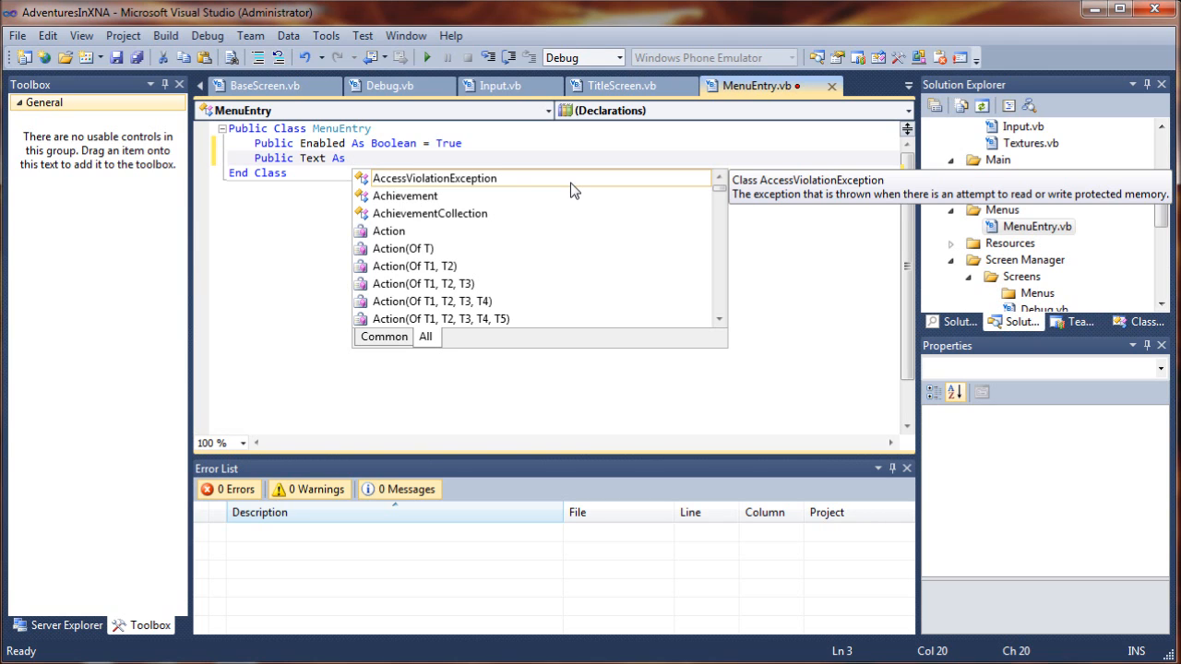
text(String)
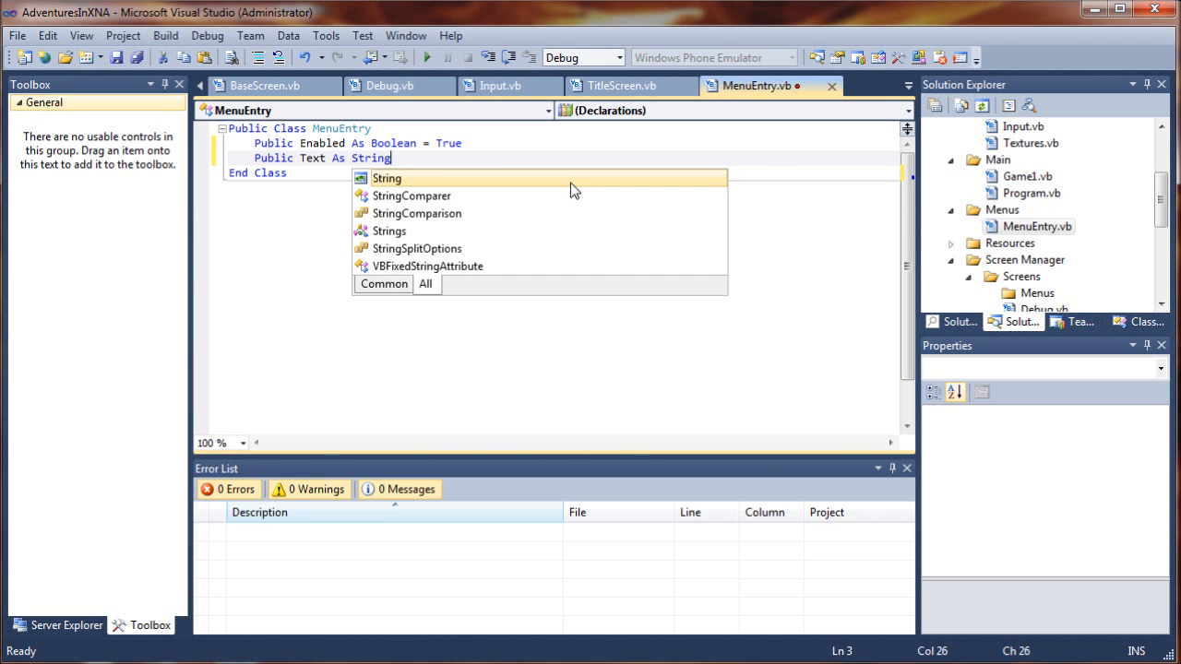
text( = )
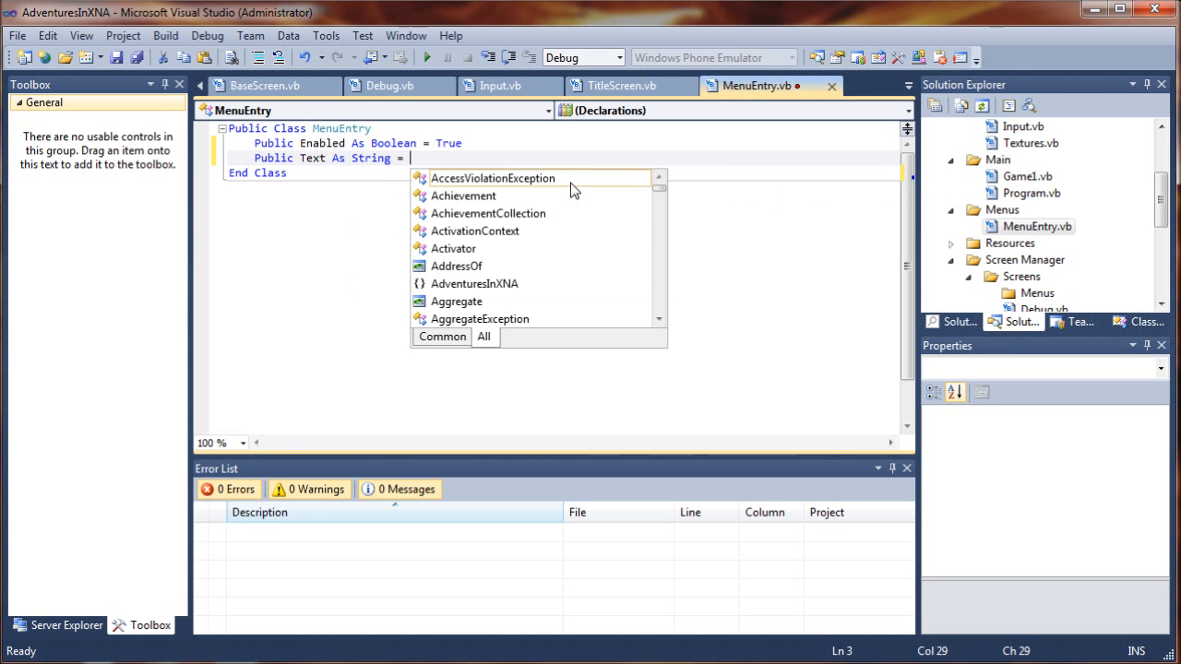
text("")
key(Up)
key(Up)
key(Down)
key(Down)
key(Up)
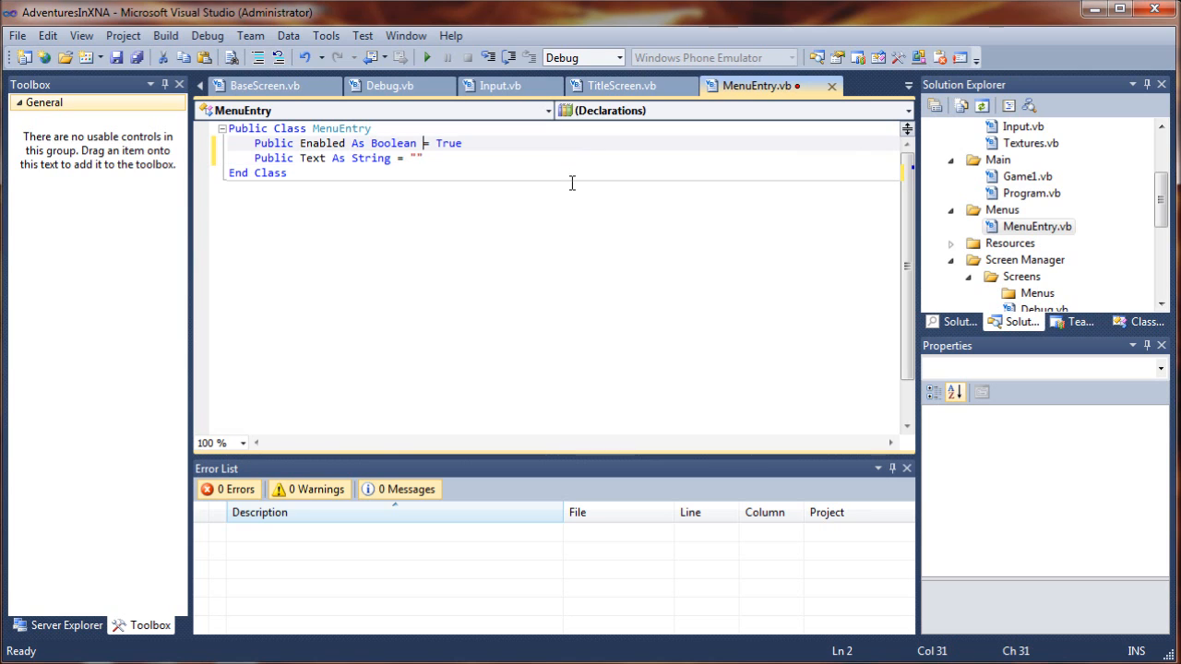
key(Up)
key(Down)
click(139, 59)
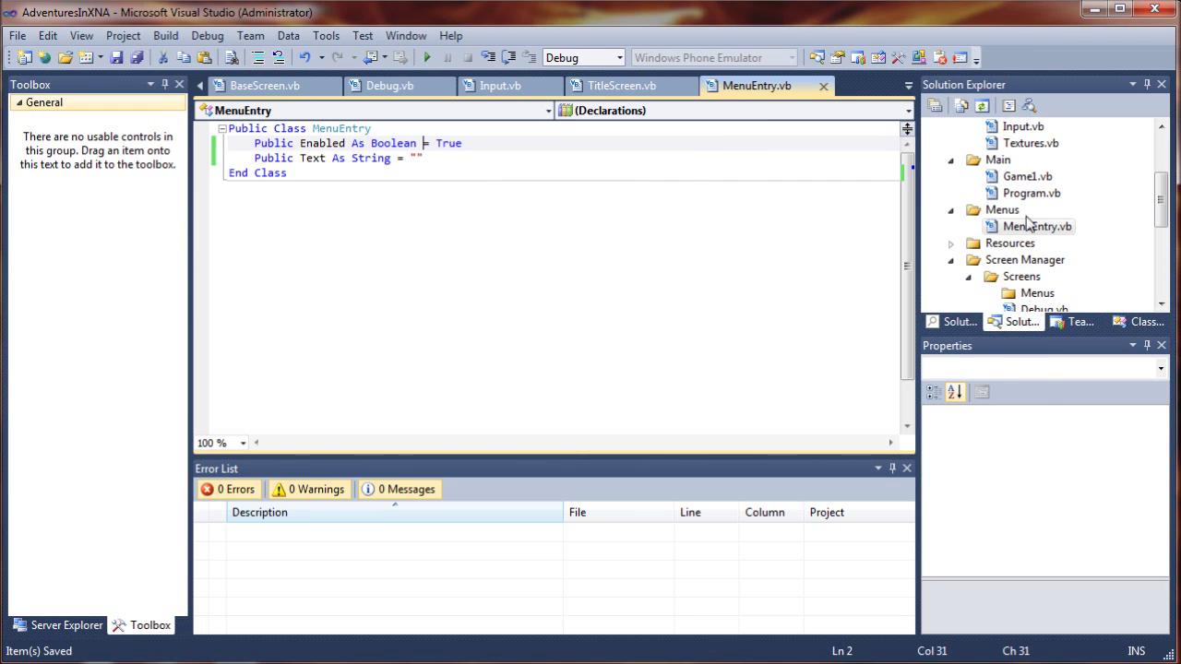
- Add a MenuGFX.vb class file to the top-level Menus folder
click(1010, 211)
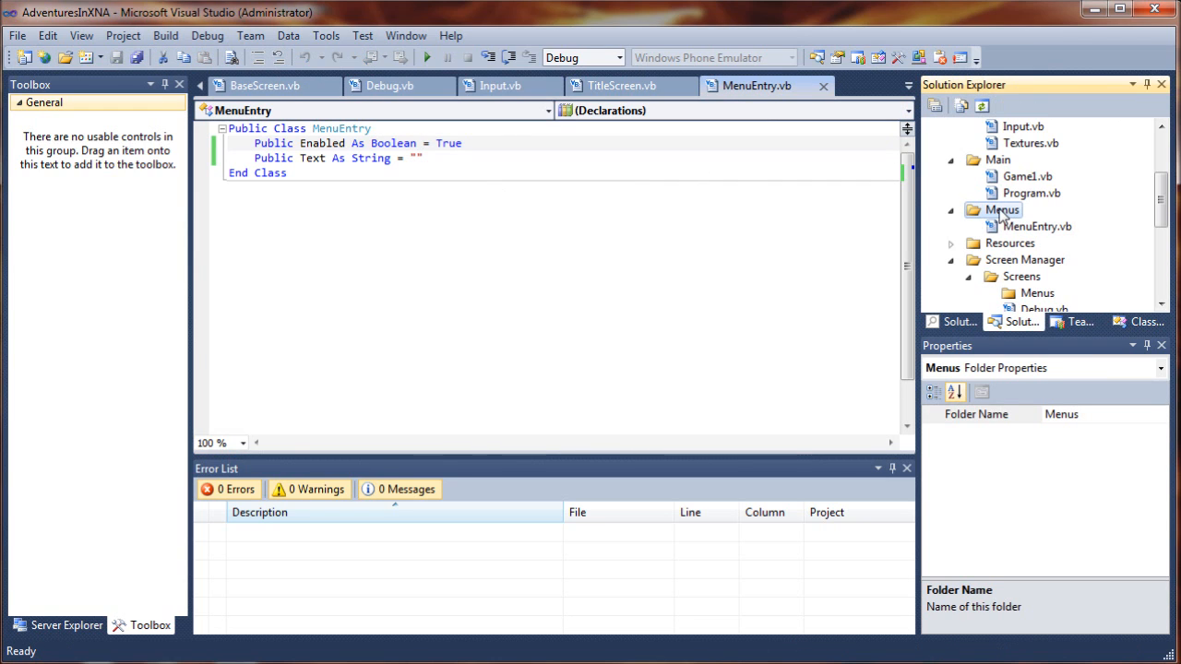
right_click(1004, 214)
mouse_move(739, 222)
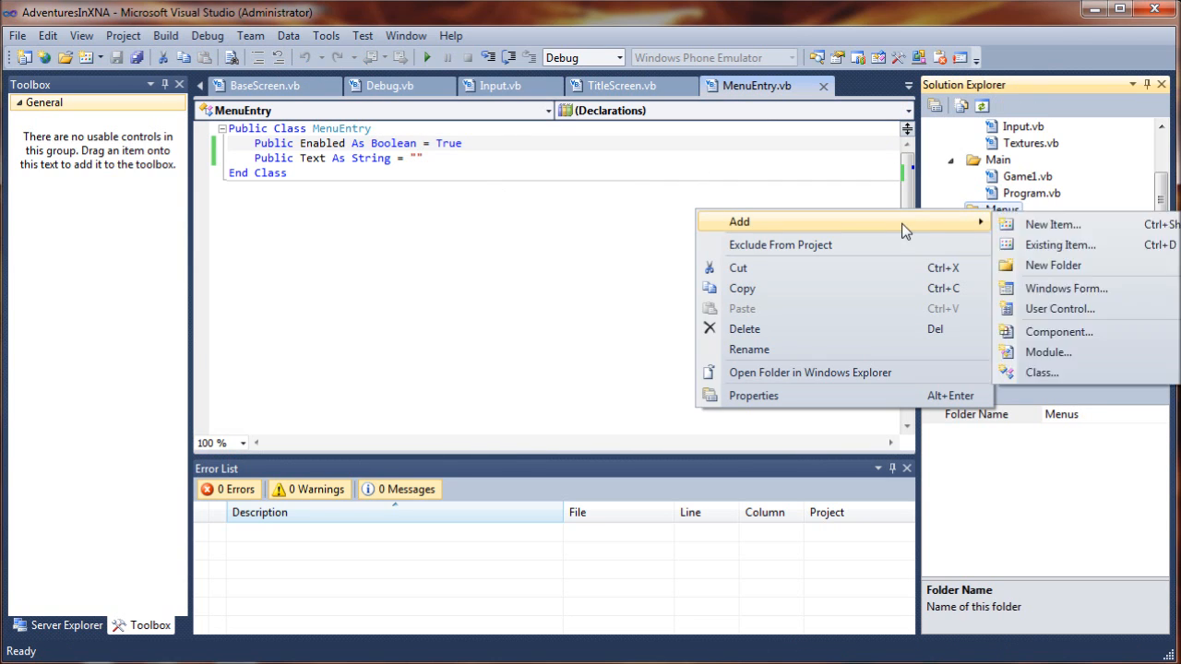
click(1042, 373)
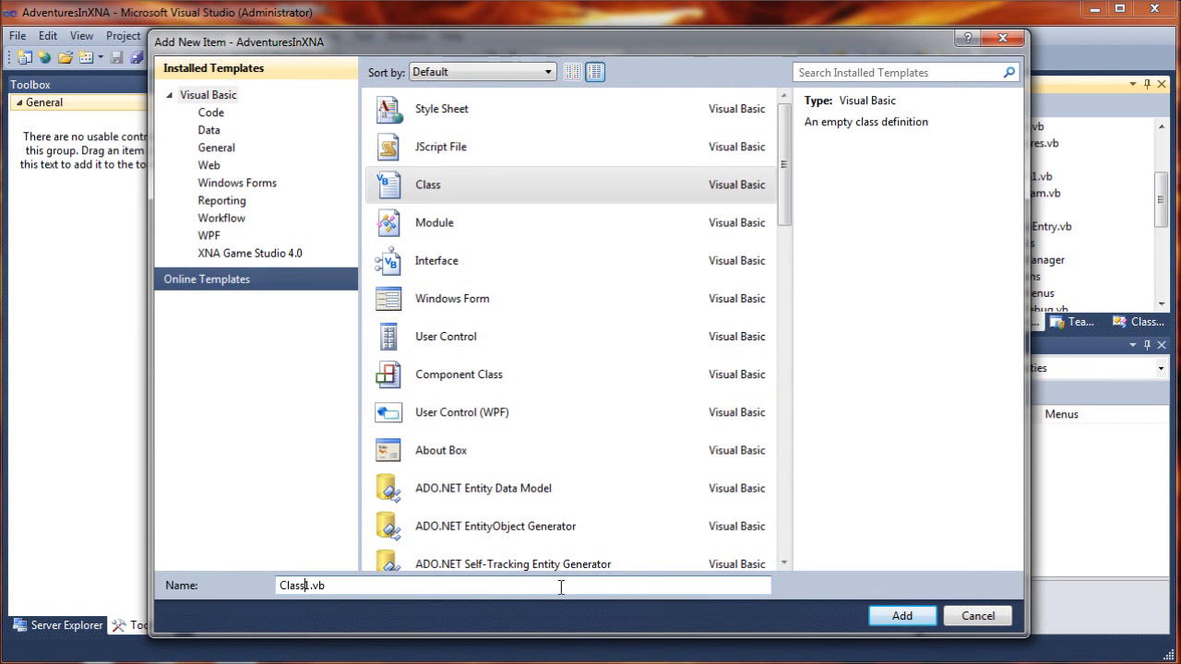
key(BackSpace)
key(BackSpace)
key(BackSpace)
key(BackSpace)
key(BackSpace)
key(BackSpace)
text(MenuGFX)
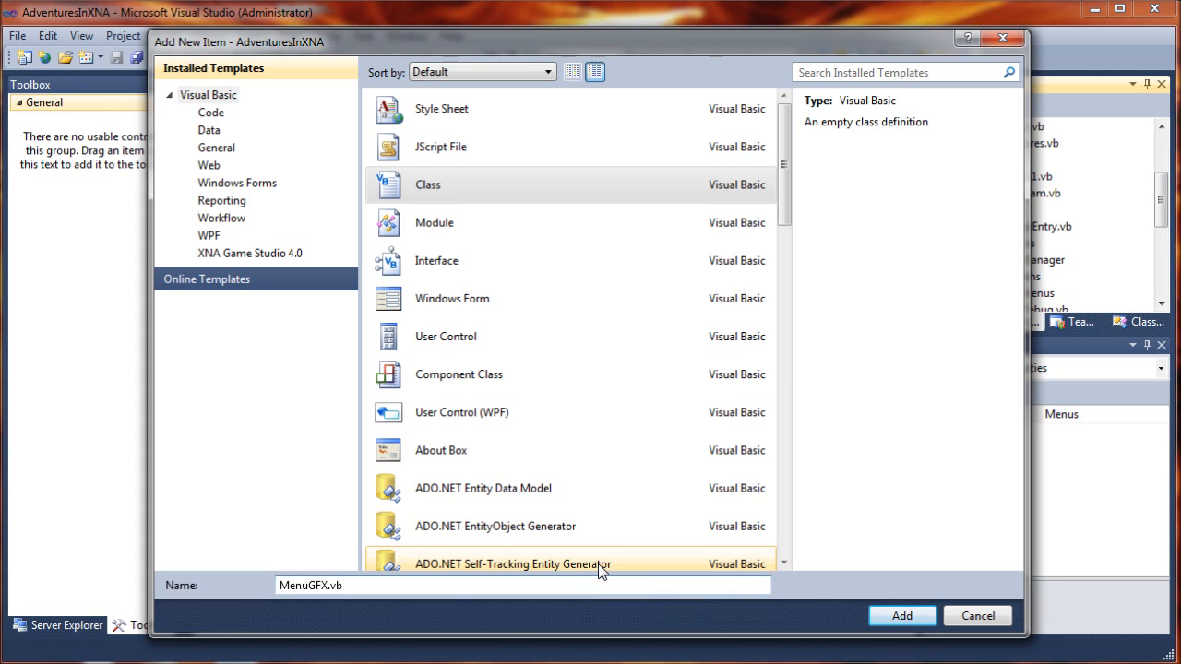
click(897, 617)
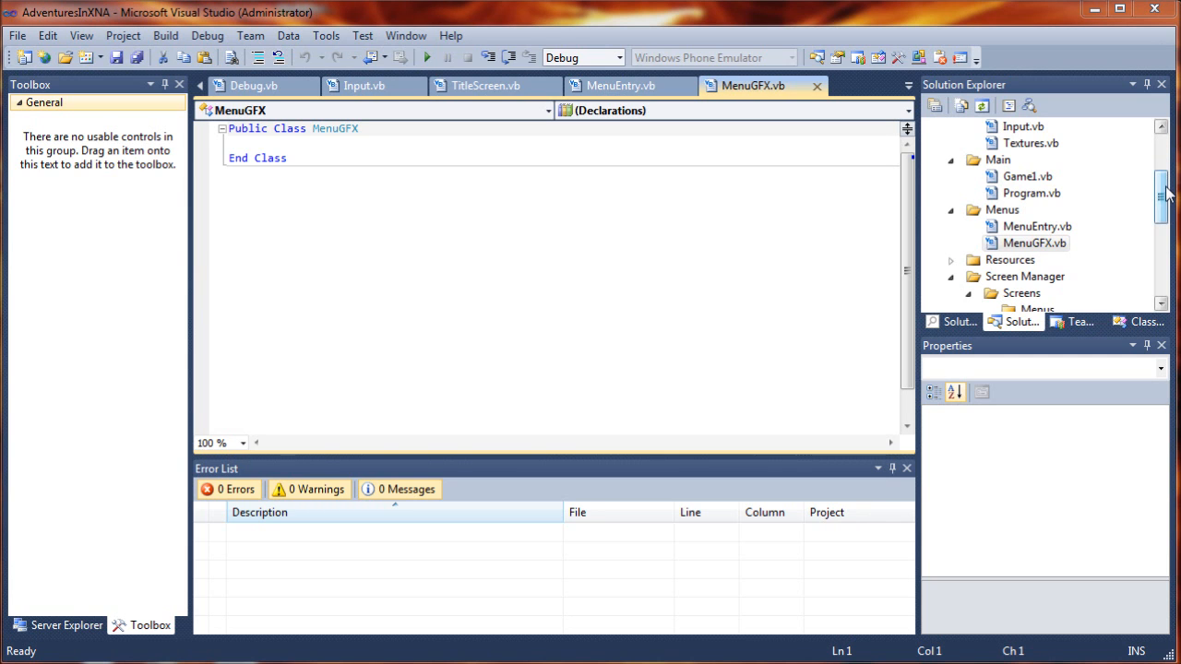
drag(1161, 194, 1161, 268)
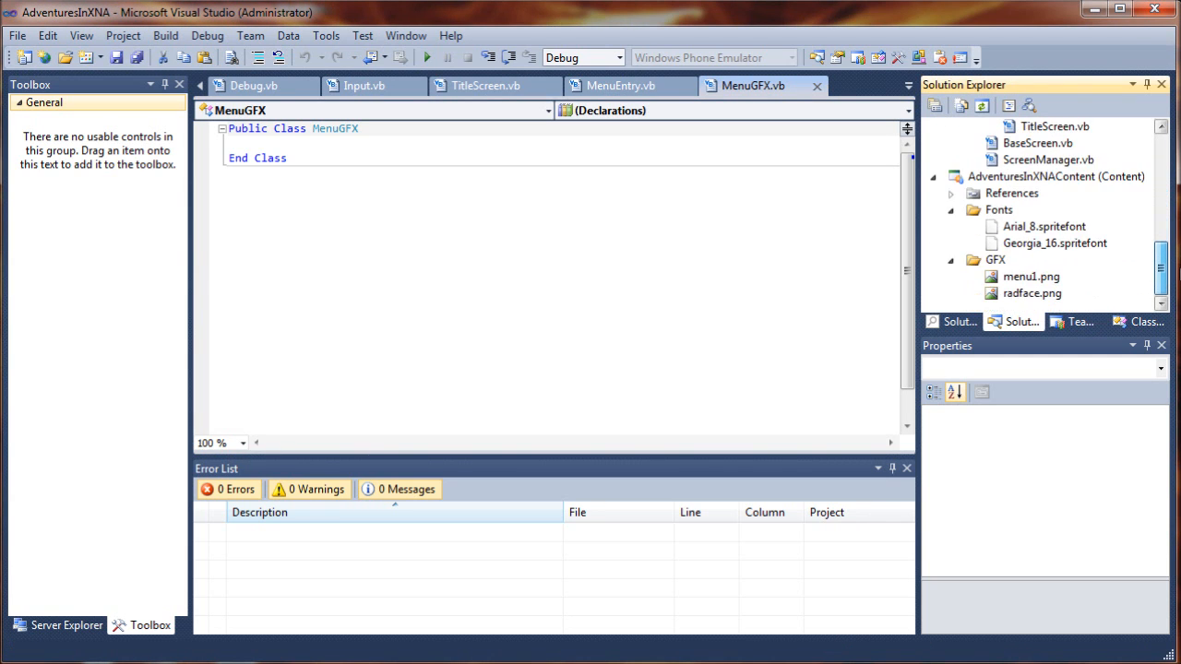
scroll(1045, 212, up, 5)
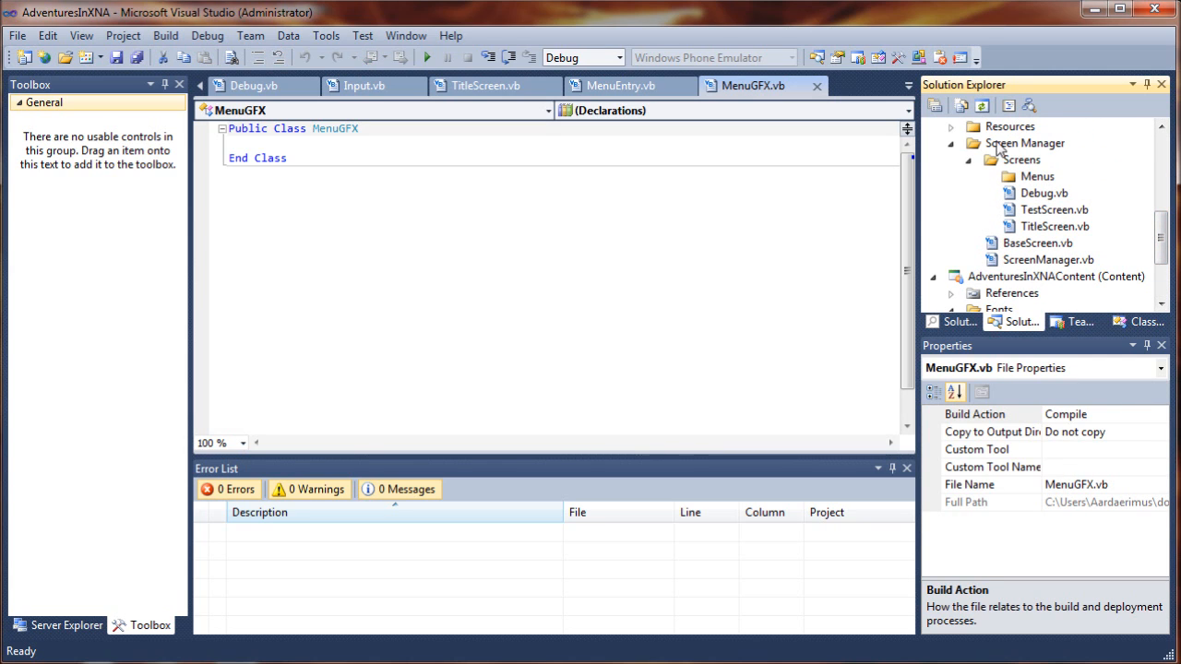
- Bring up the context options for the Menus folder under Screens
right_click(1033, 177)
mouse_move(770, 188)
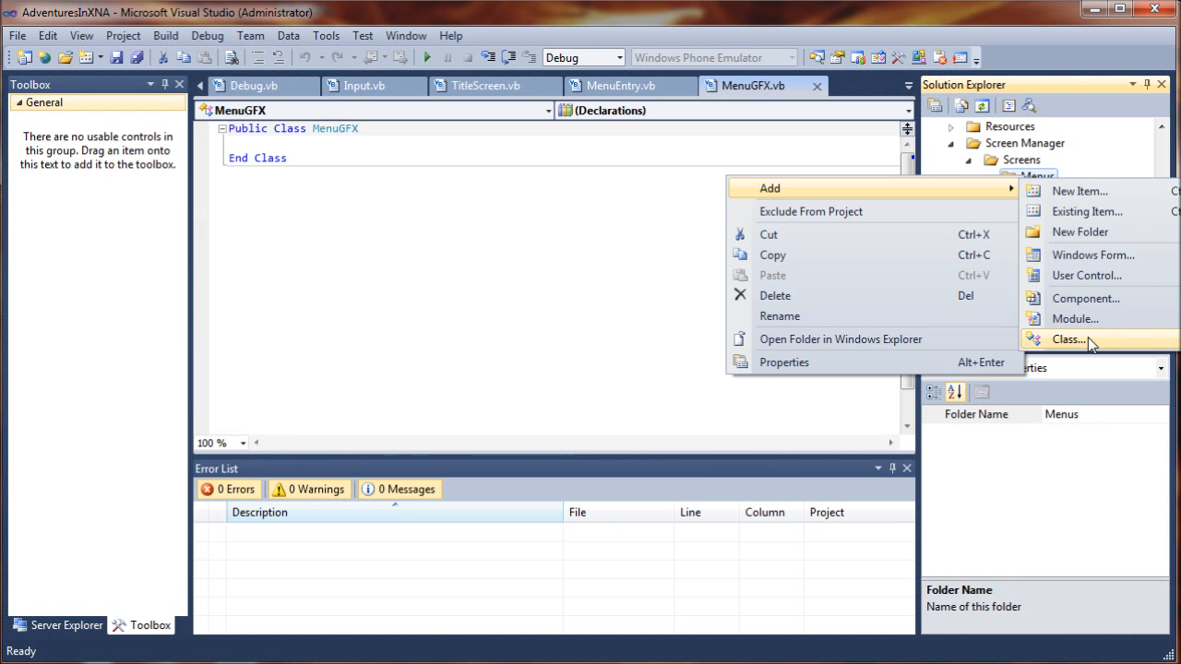
- Add a MainMenu.vb class file to the Screens Menus folder
click(1089, 341)
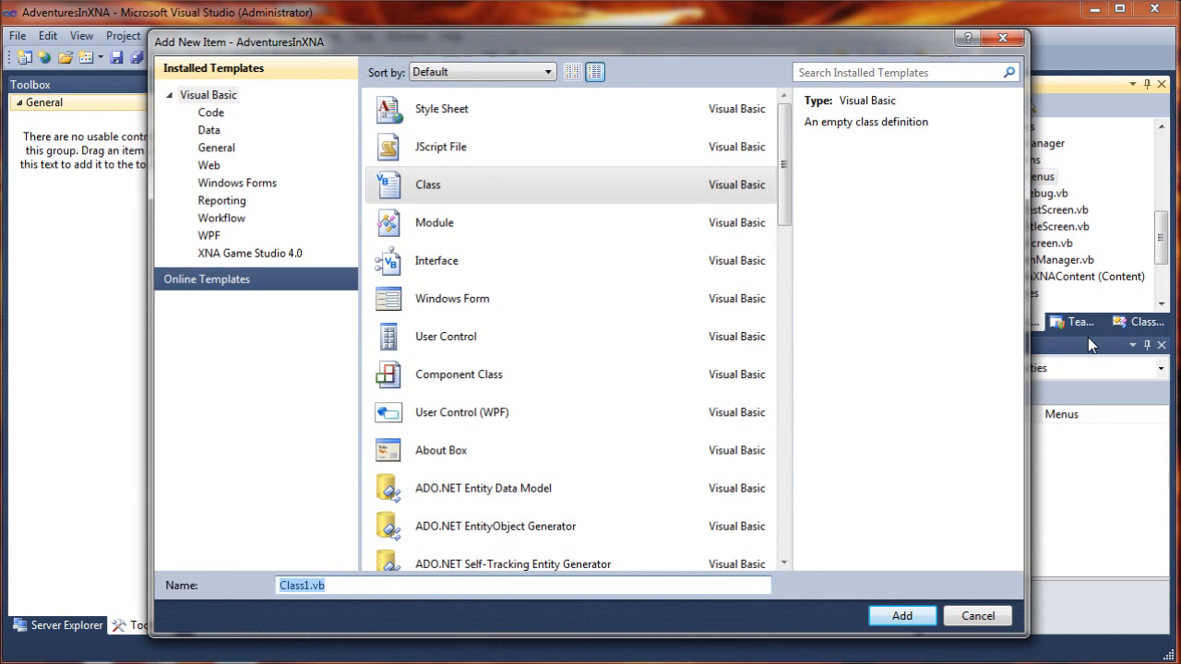
key(Home)
key(BackSpace)
key(BackSpace)
key(BackSpace)
key(BackSpace)
key(BackSpace)
key(BackSpace)
text(MainMenu)
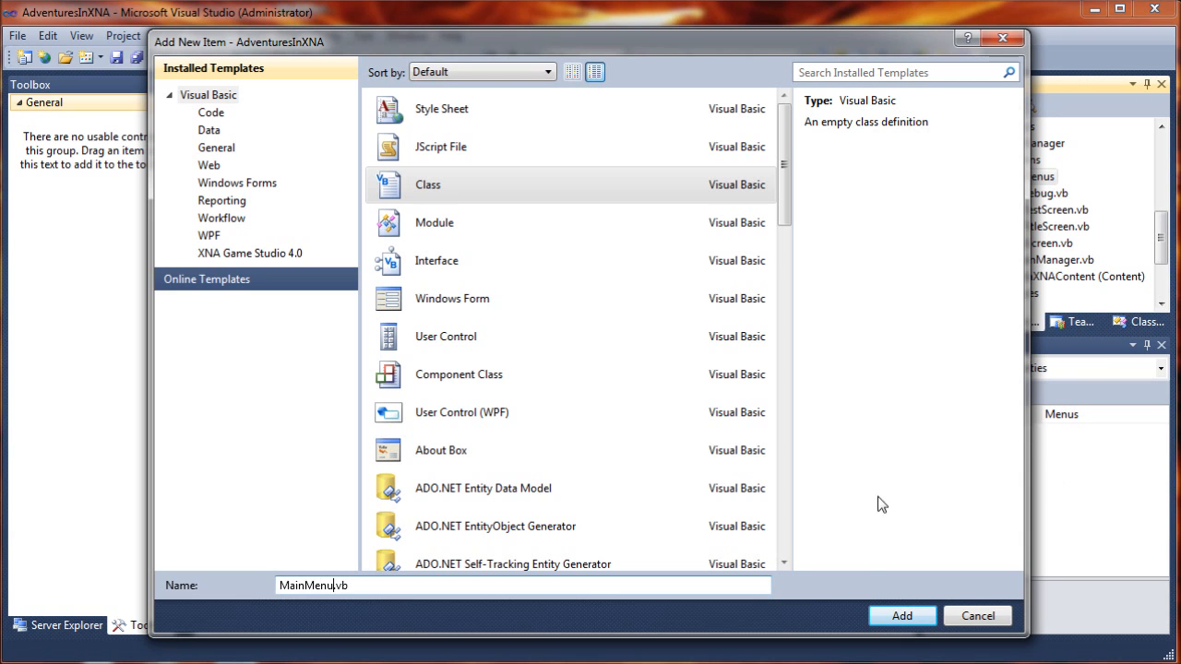
click(900, 615)
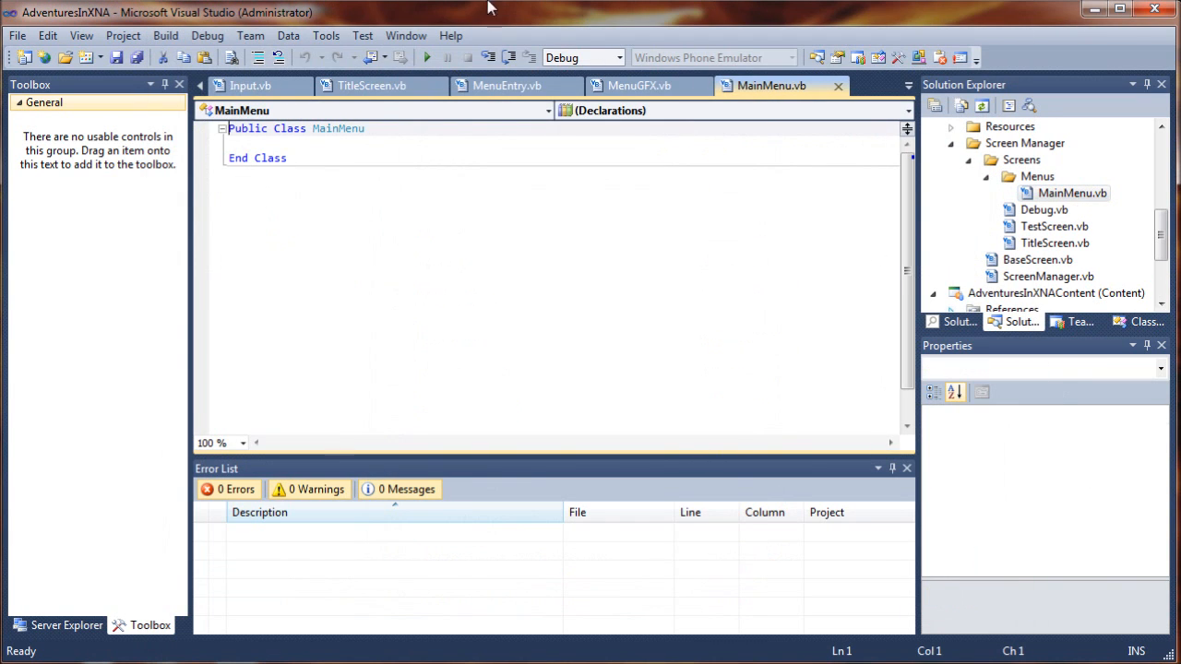
- Make MainMenu inherit BaseScreen and leave a blank line for fields
click(285, 145)
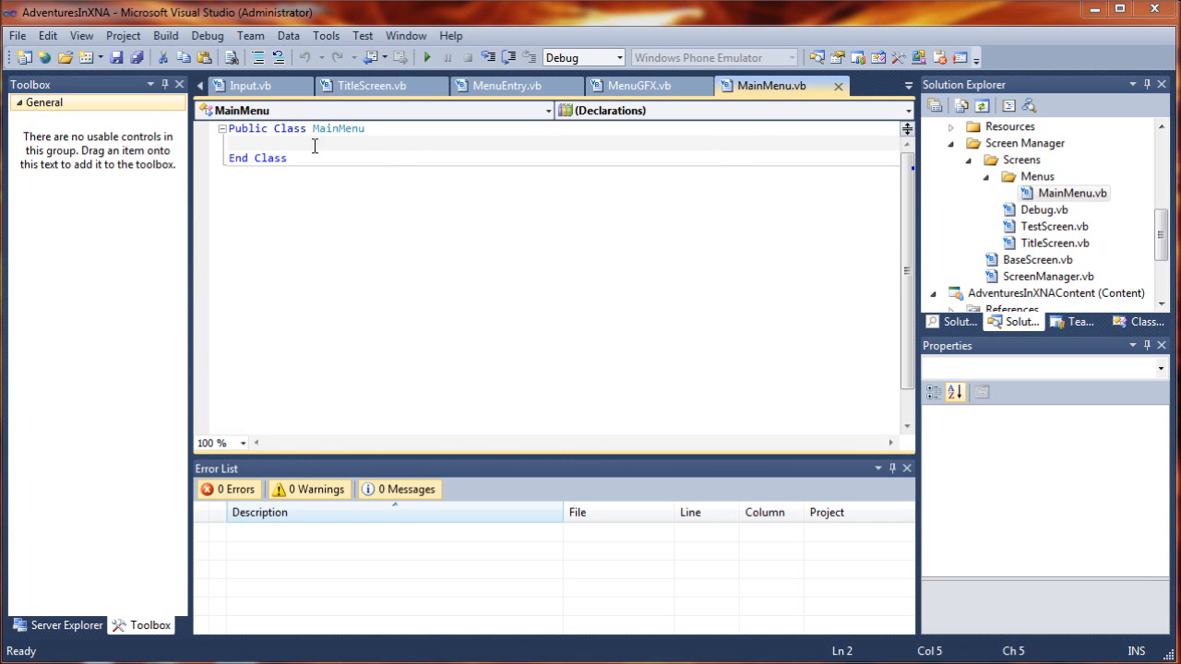
text(Inherits )
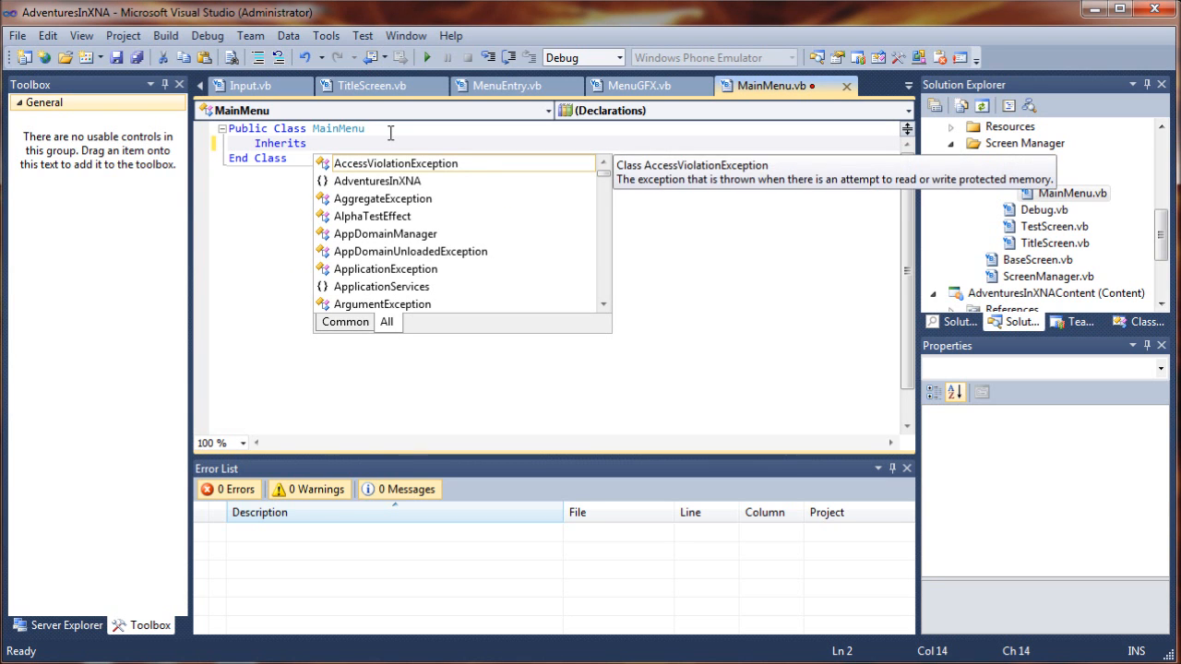
text(BaseScreen)
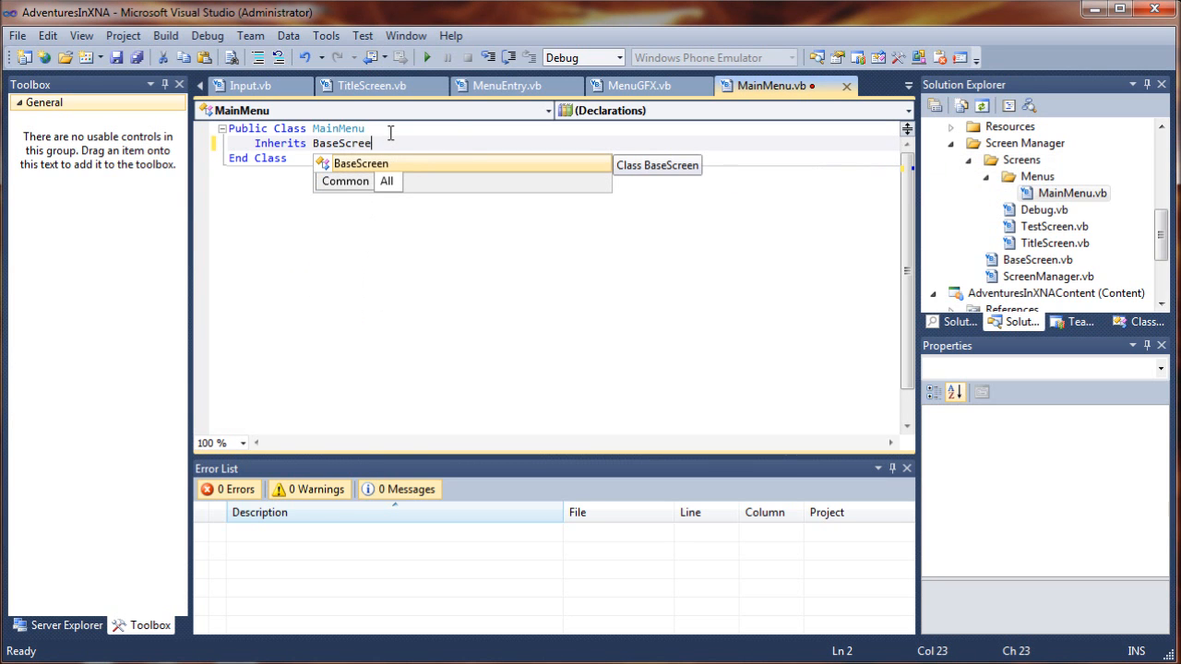
key(Return)
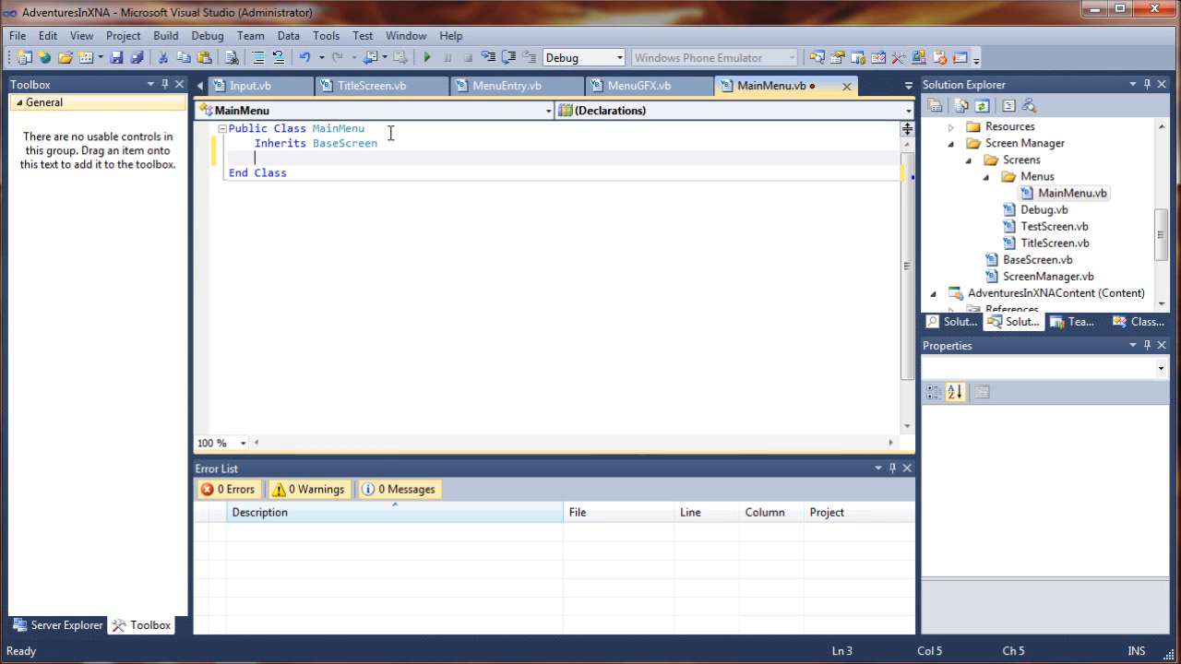
key(Return)
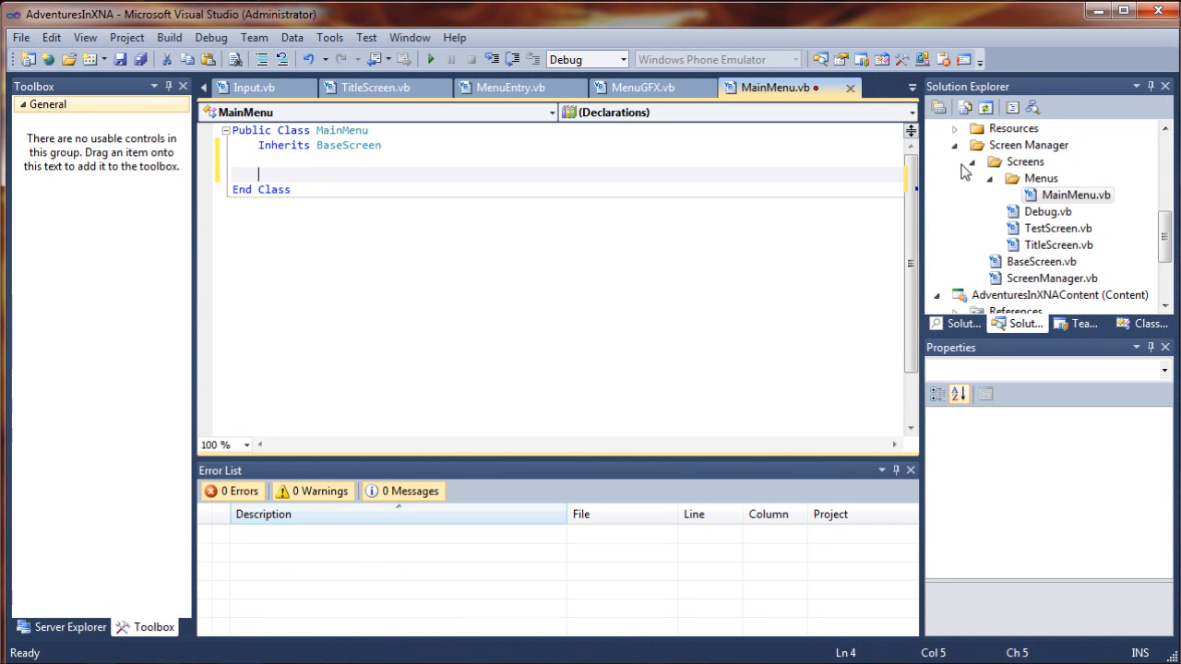
text(Private )
text(Entries )
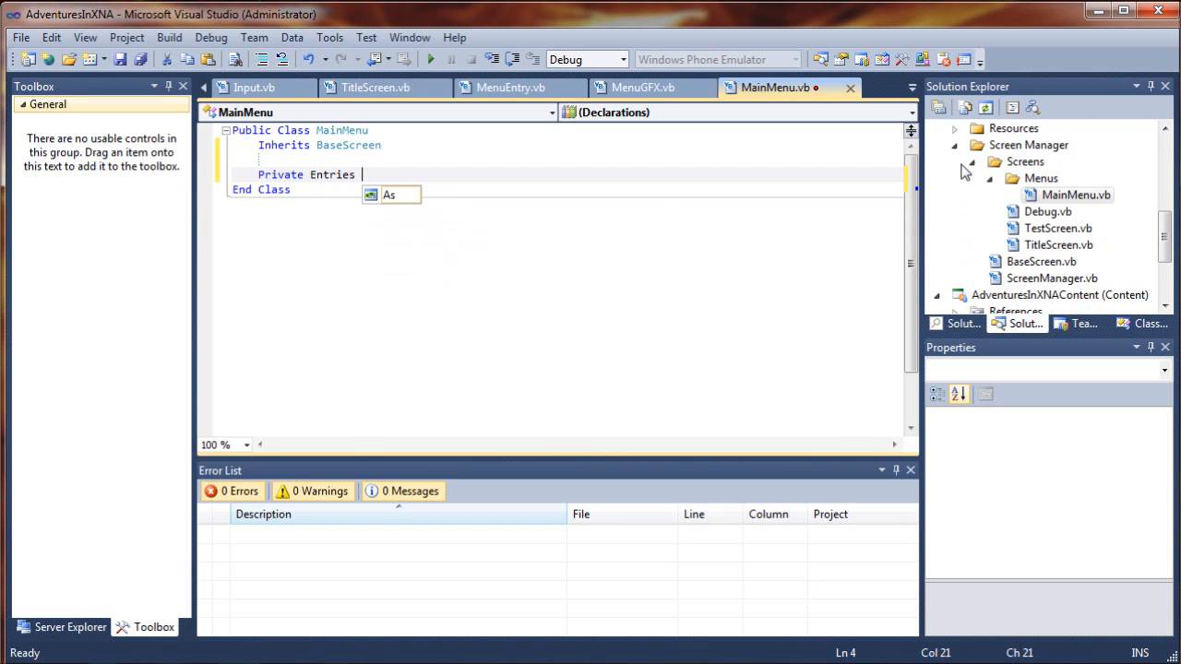
text(As New l)
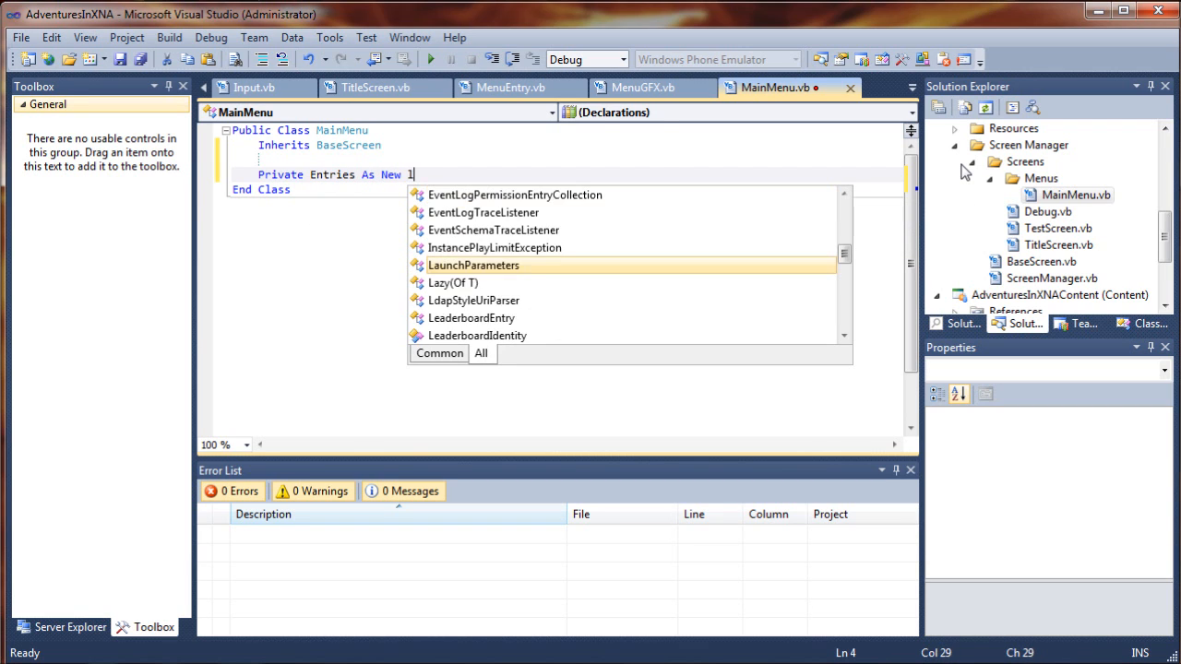
text(ist)
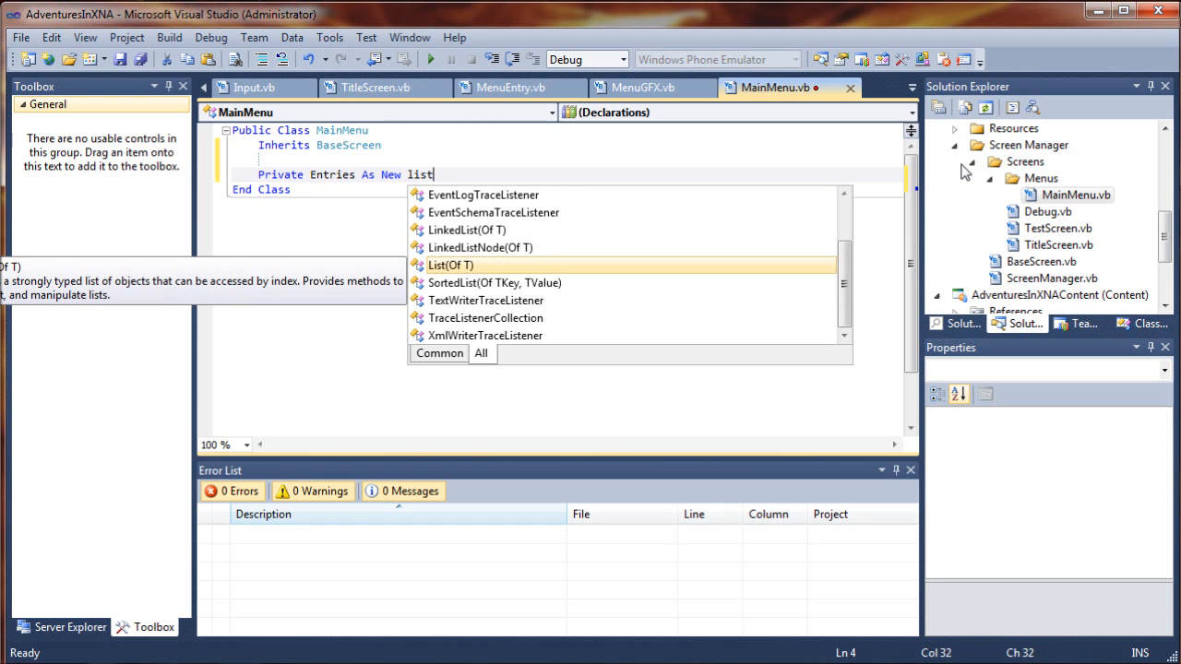
text(()
- Declare Private Entries As New List(Of MenuEntry) and Private MenuSelect As Integer = 0
key(BackSpace)
text(menu)
key(Down)
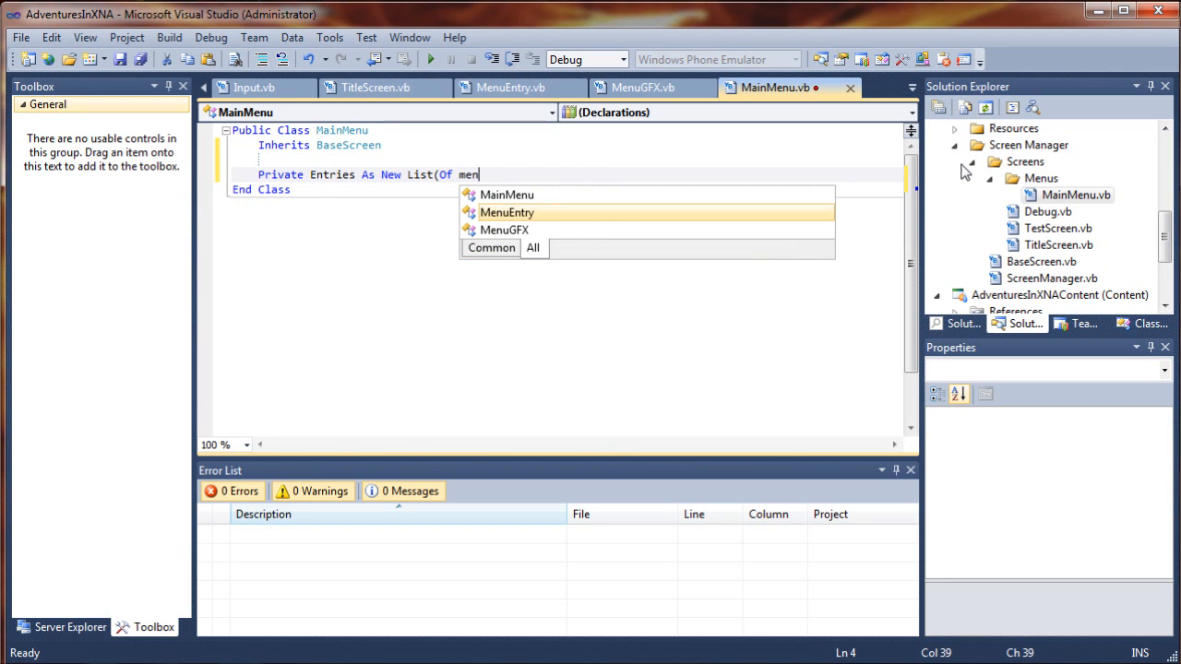
key(BackSpace)
text())
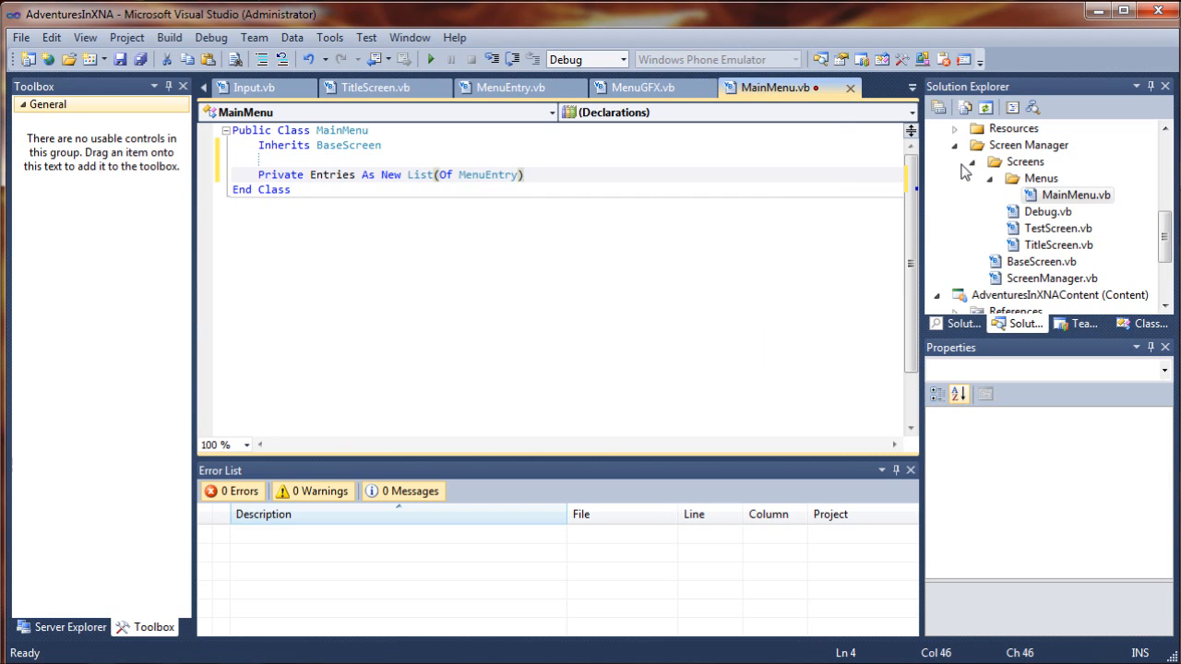
key(Return)
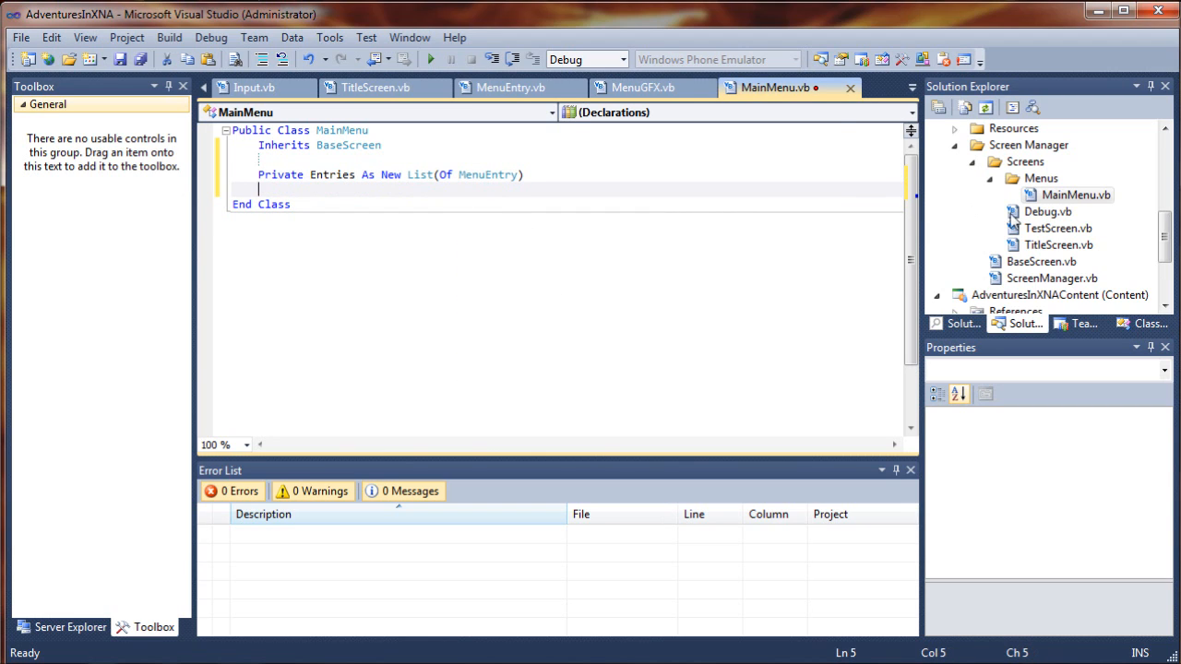
scroll(1013, 216, up, 3)
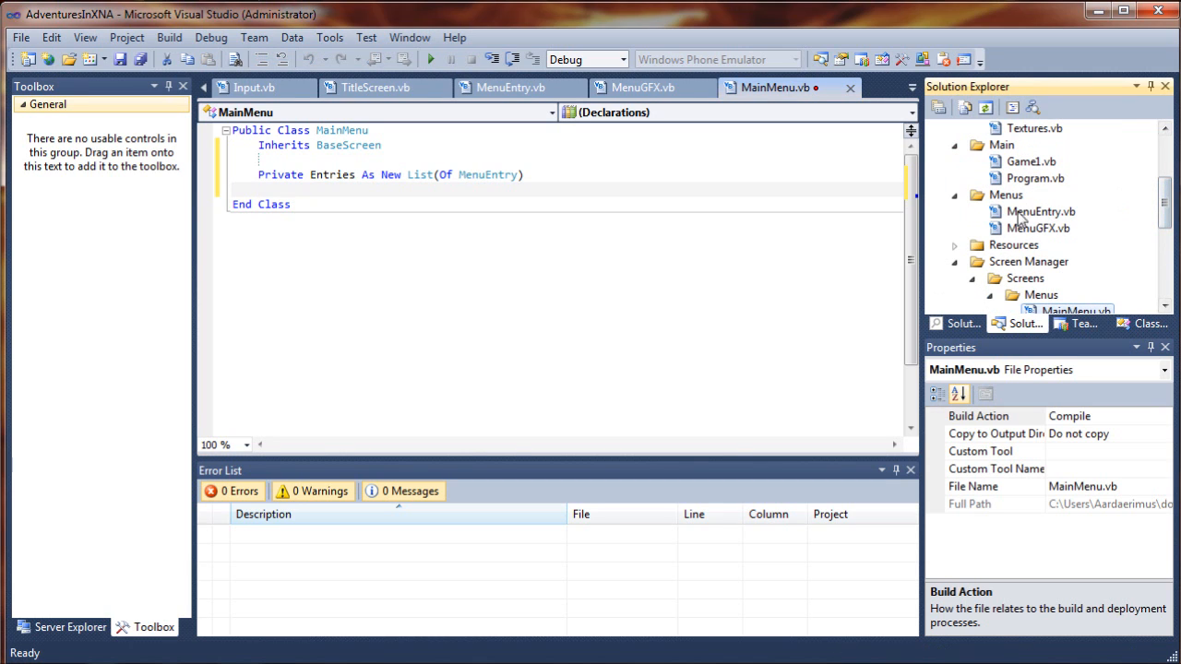
drag(1166, 198, 1167, 212)
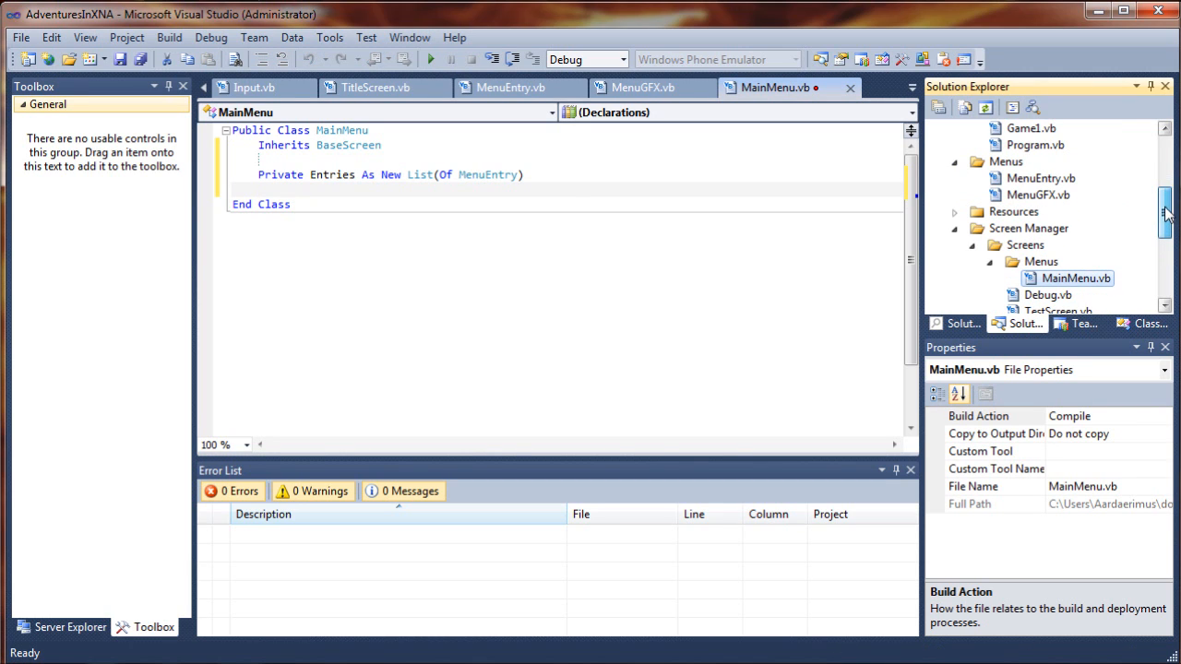
click(475, 191)
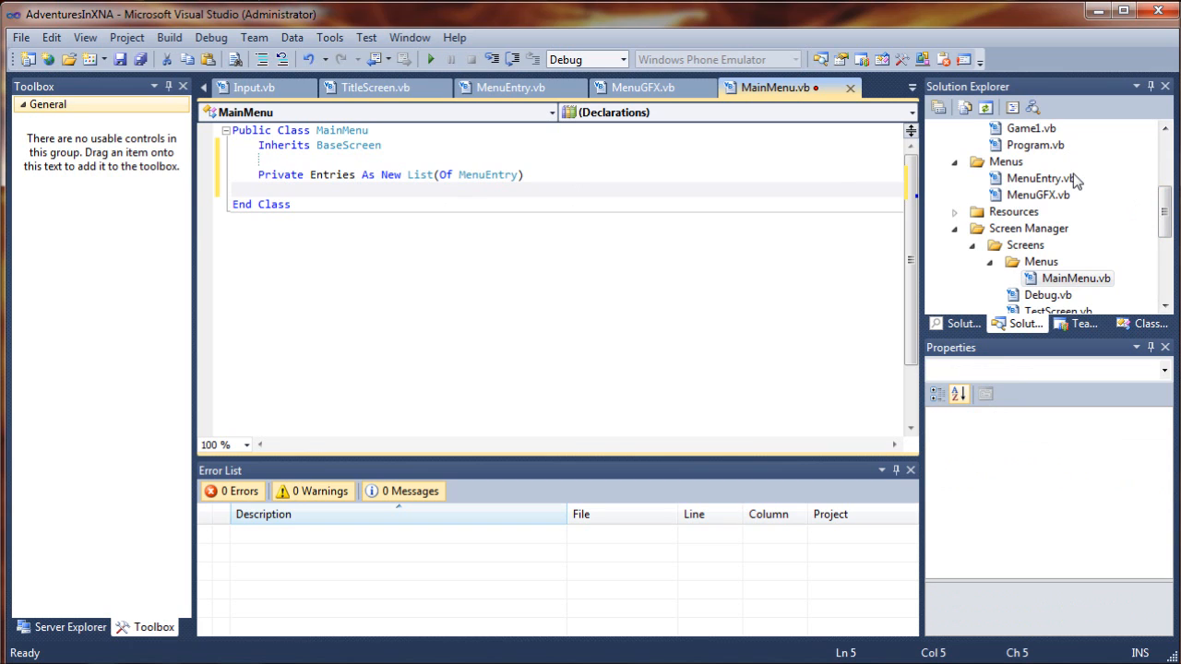
text(Private )
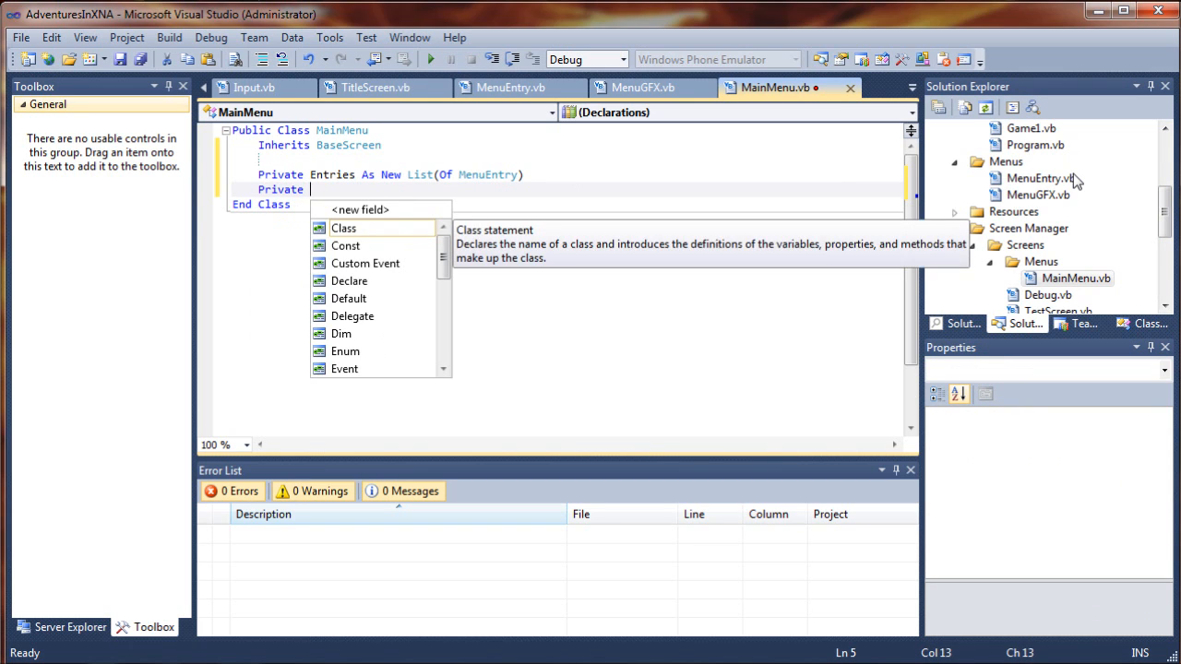
text(MenuSelect As )
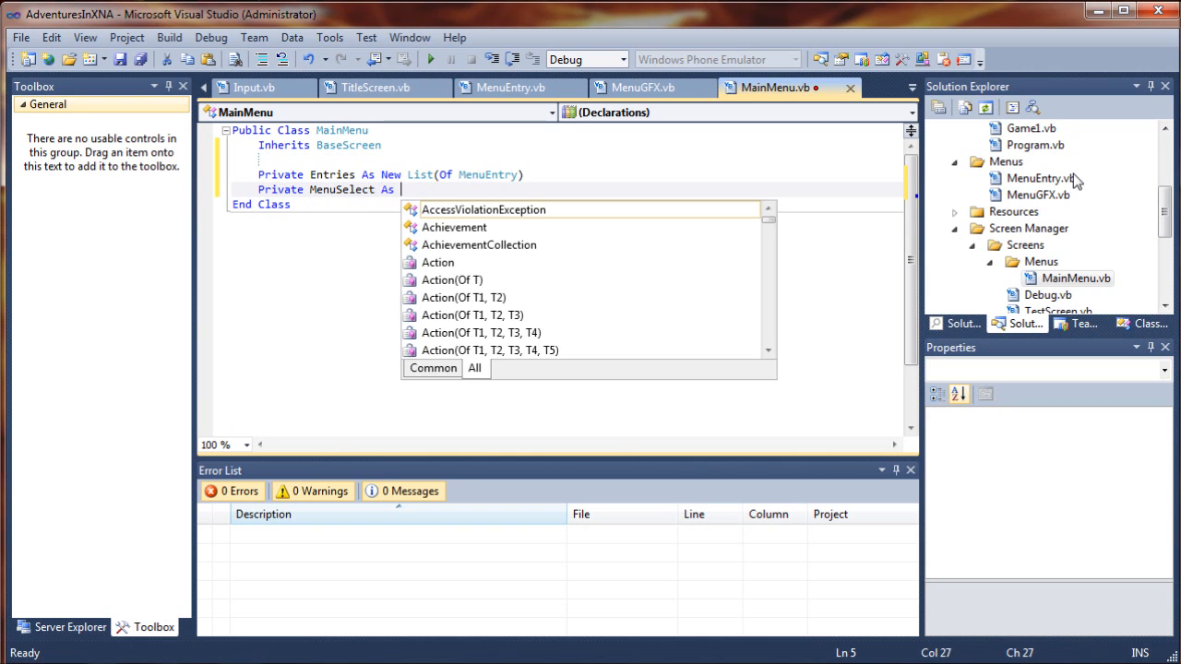
text(integer)
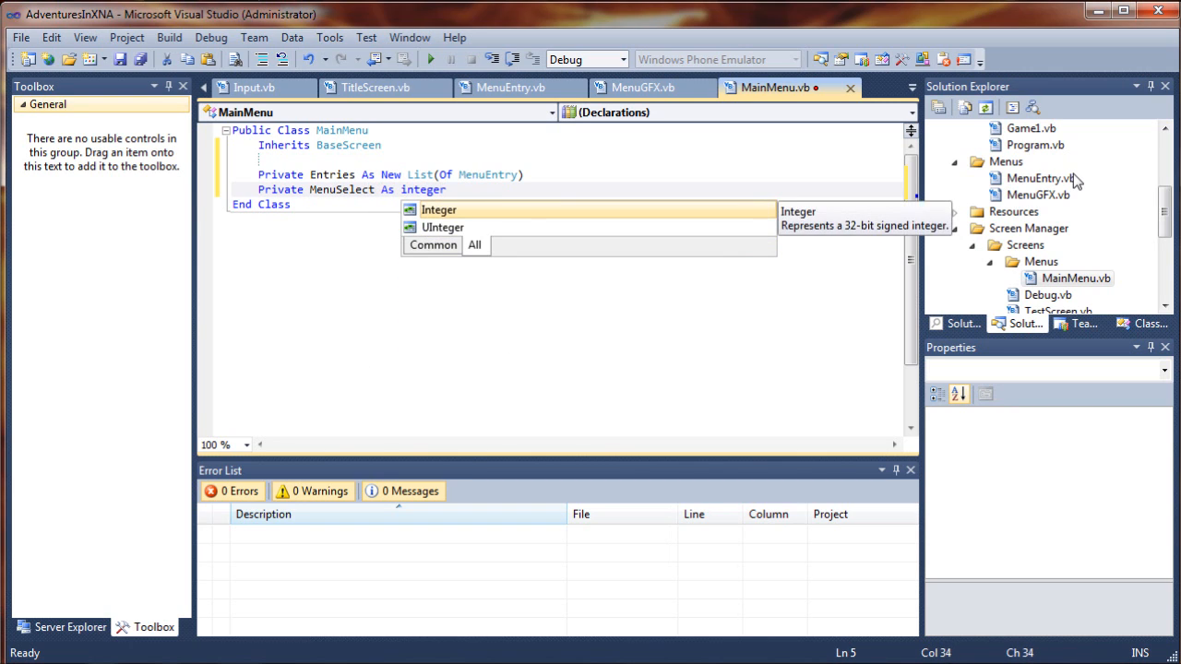
text( = 0)
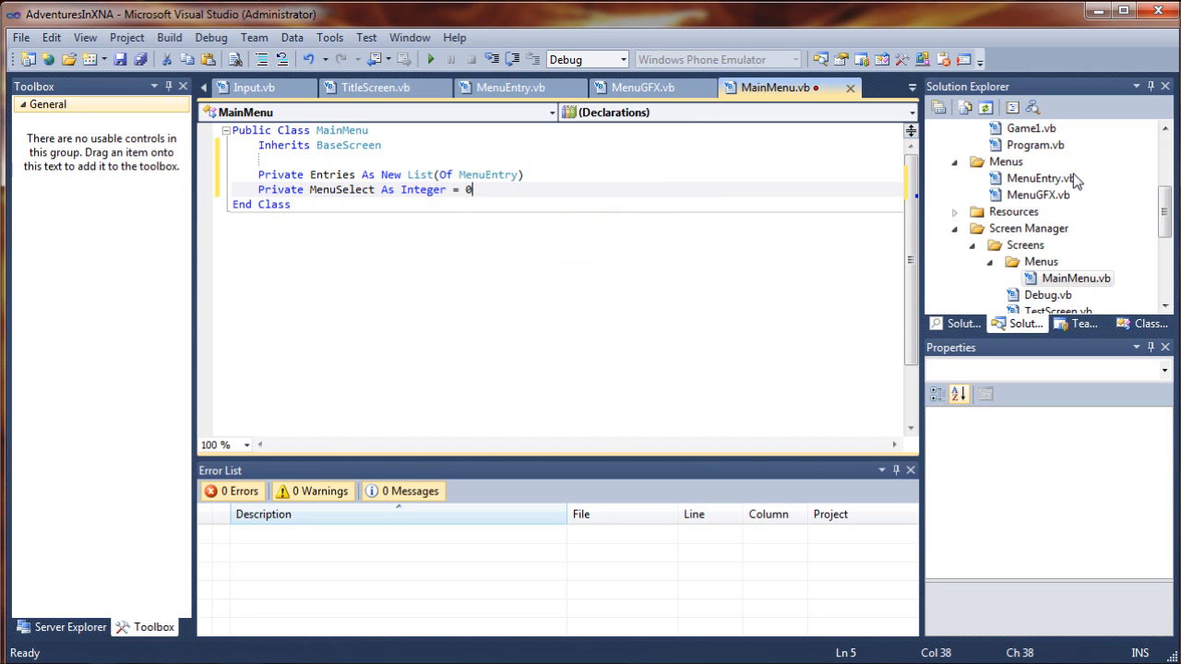
key(Return)
key(Return)
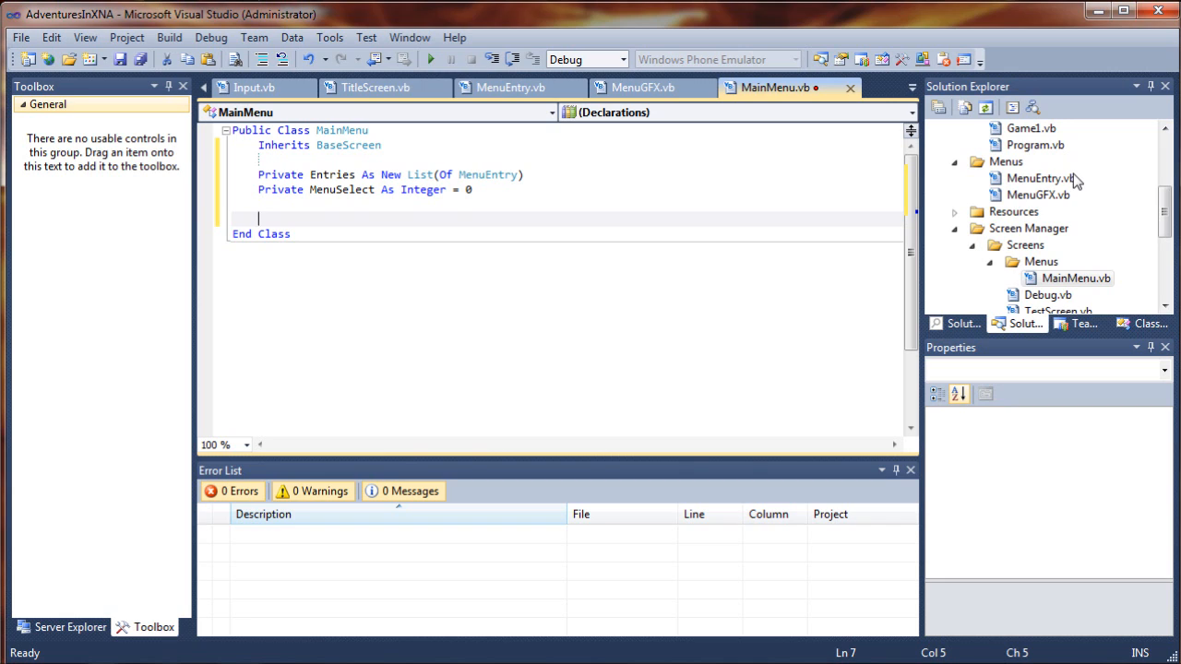
text(Priva)
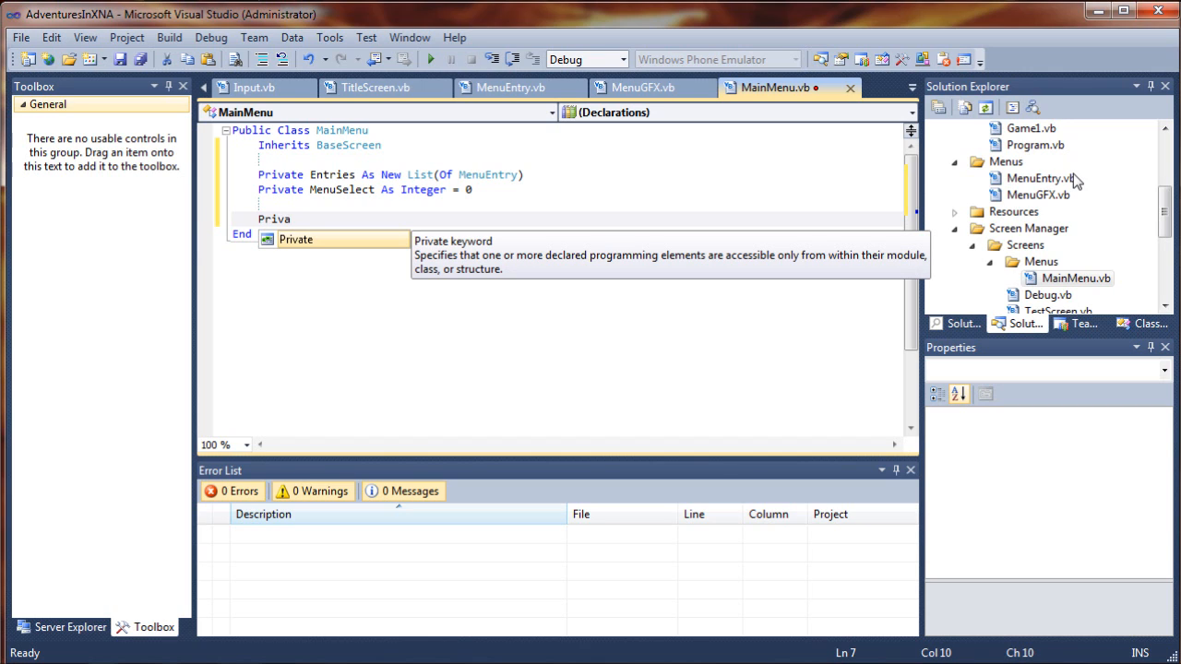
text(te)
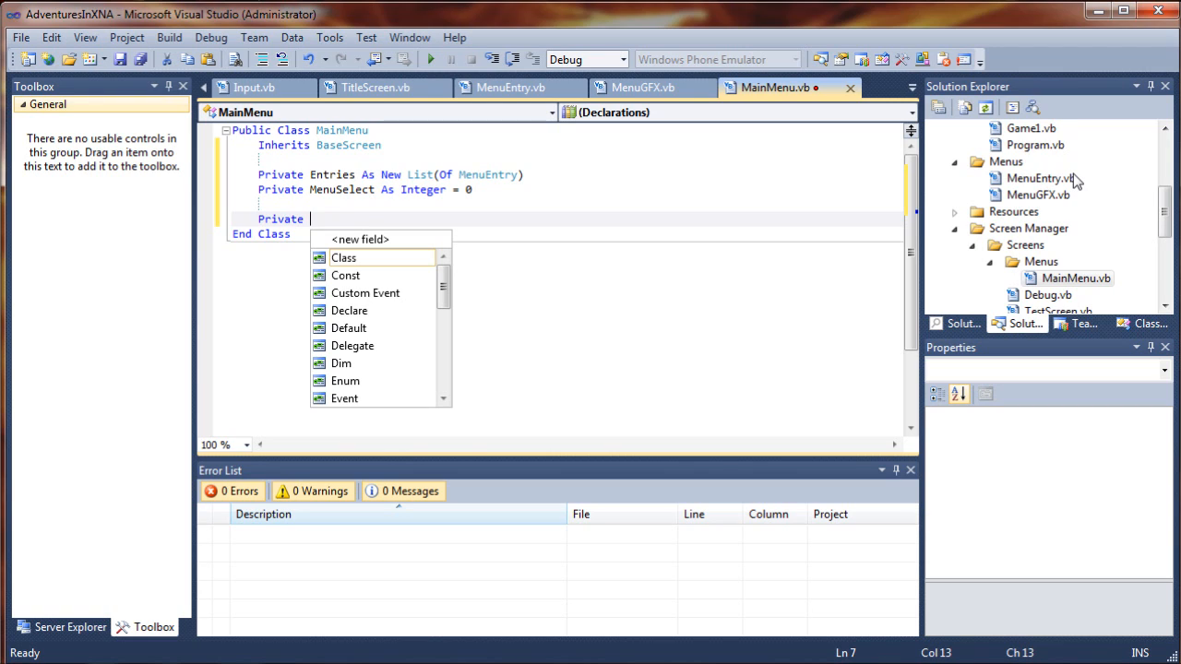
text(MenuSize)
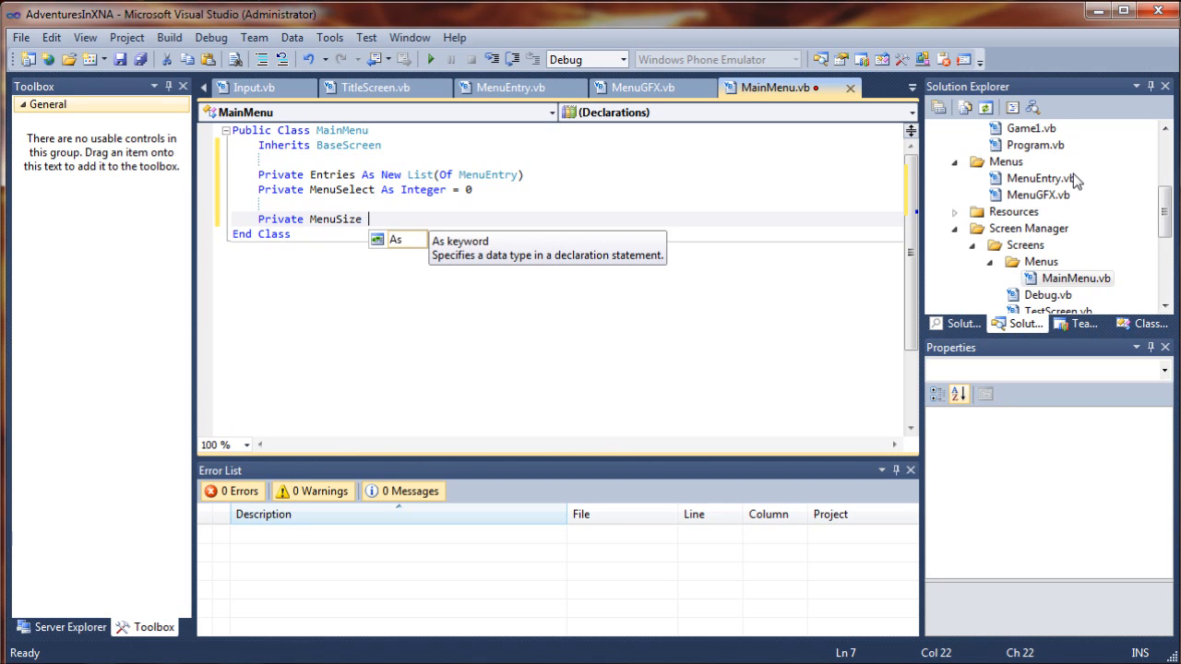
text( As )
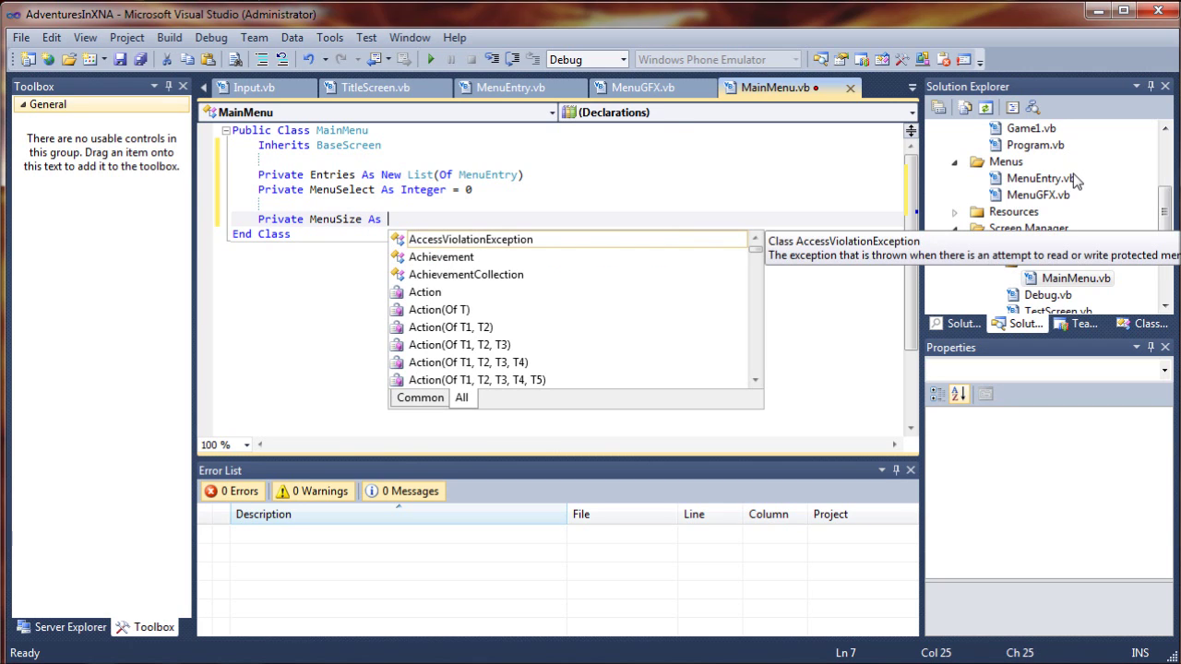
text(New )
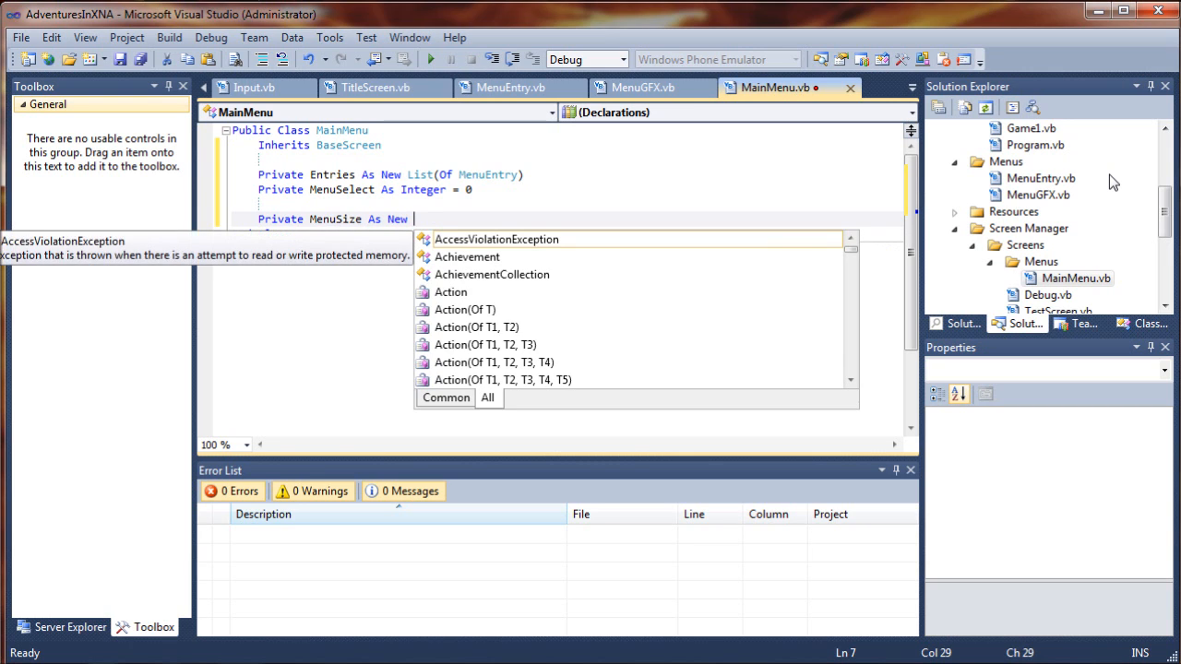
text(Vect)
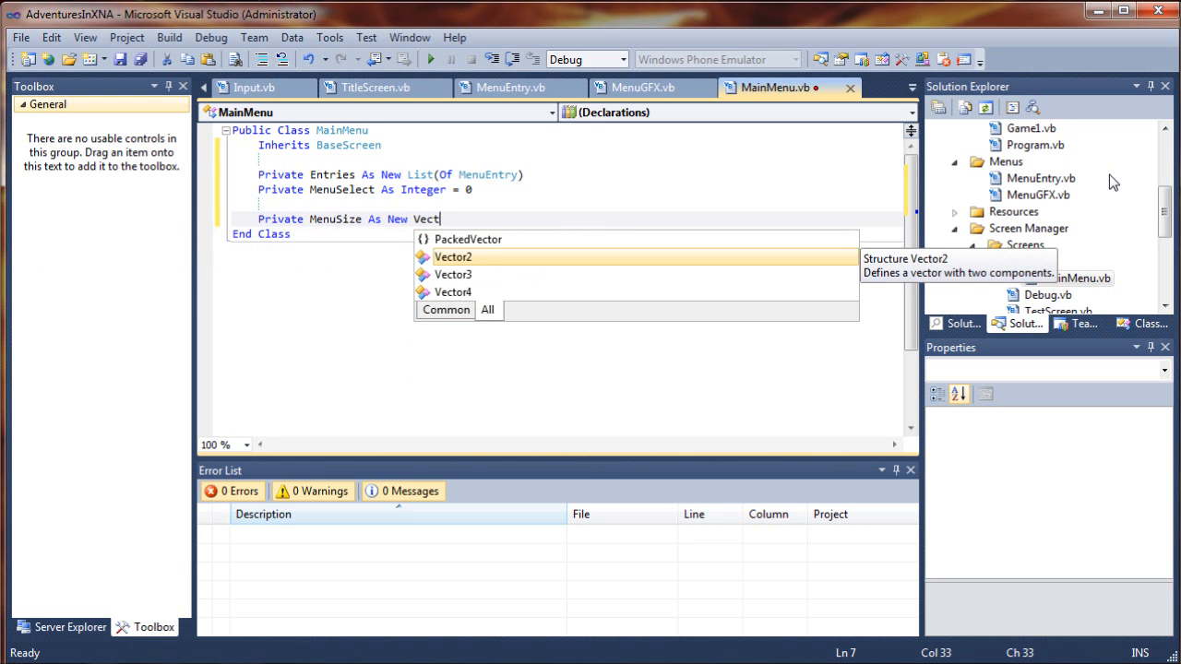
text(or2(250, 160)
- Declare MenuSize As New Vector2(250, 160) and MenuPos As New Vector2(130, 280)
key(End)
key(Return)
text(Private )
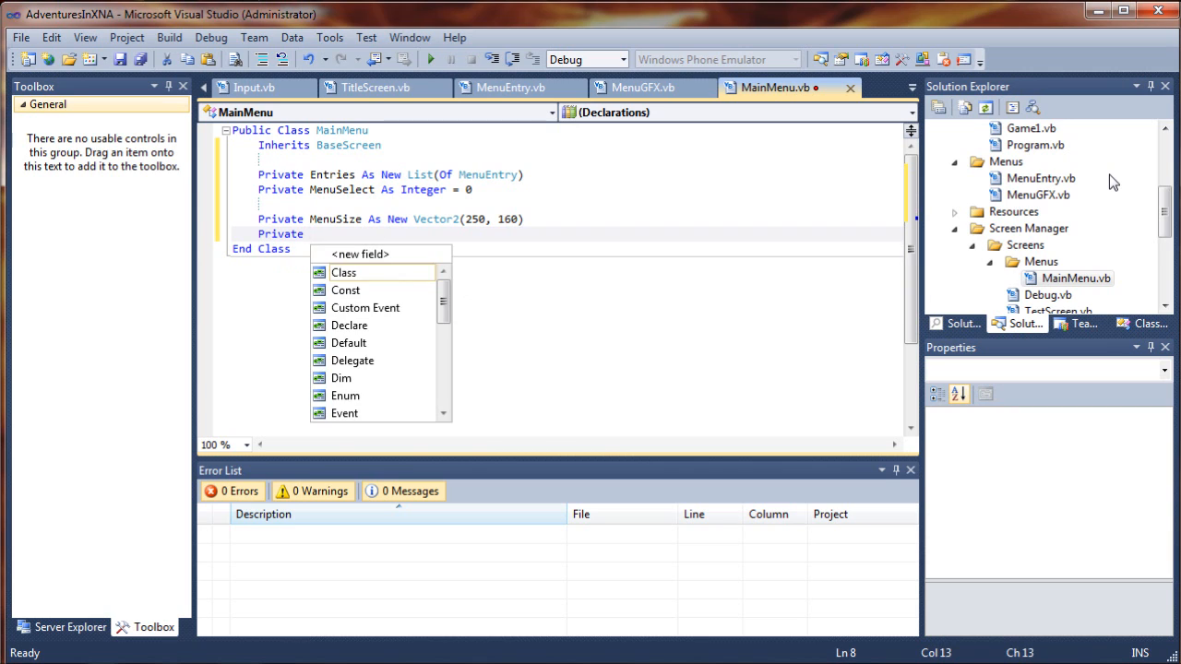
text(MenuPos As New )
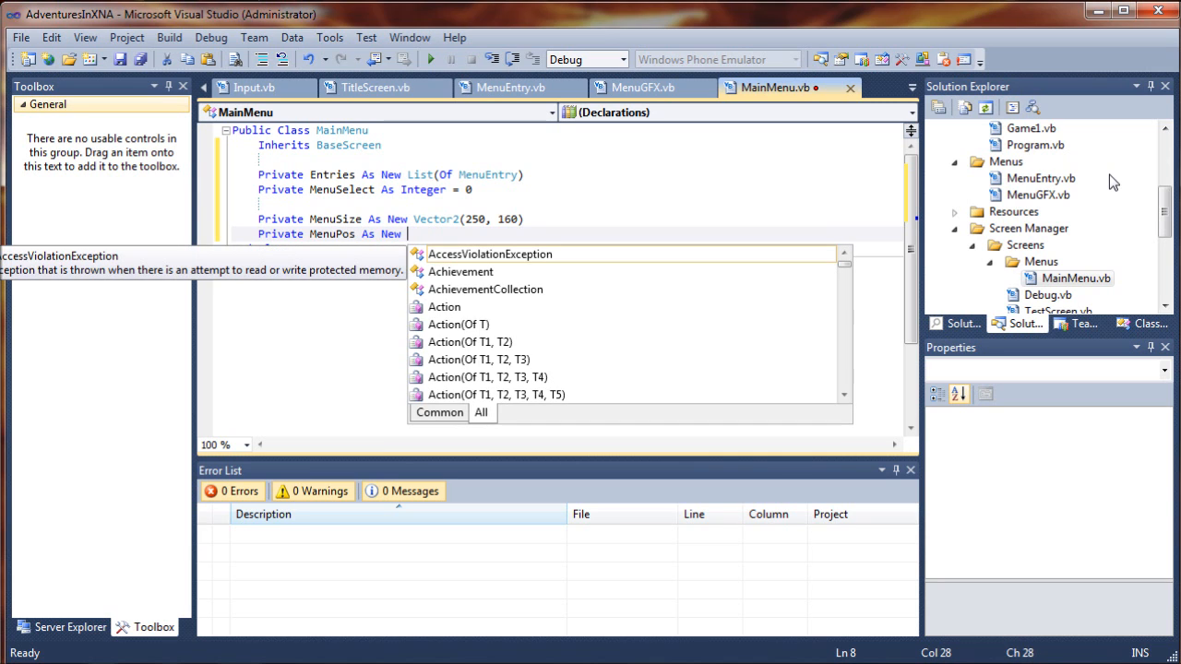
text(vec)
key(Tab)
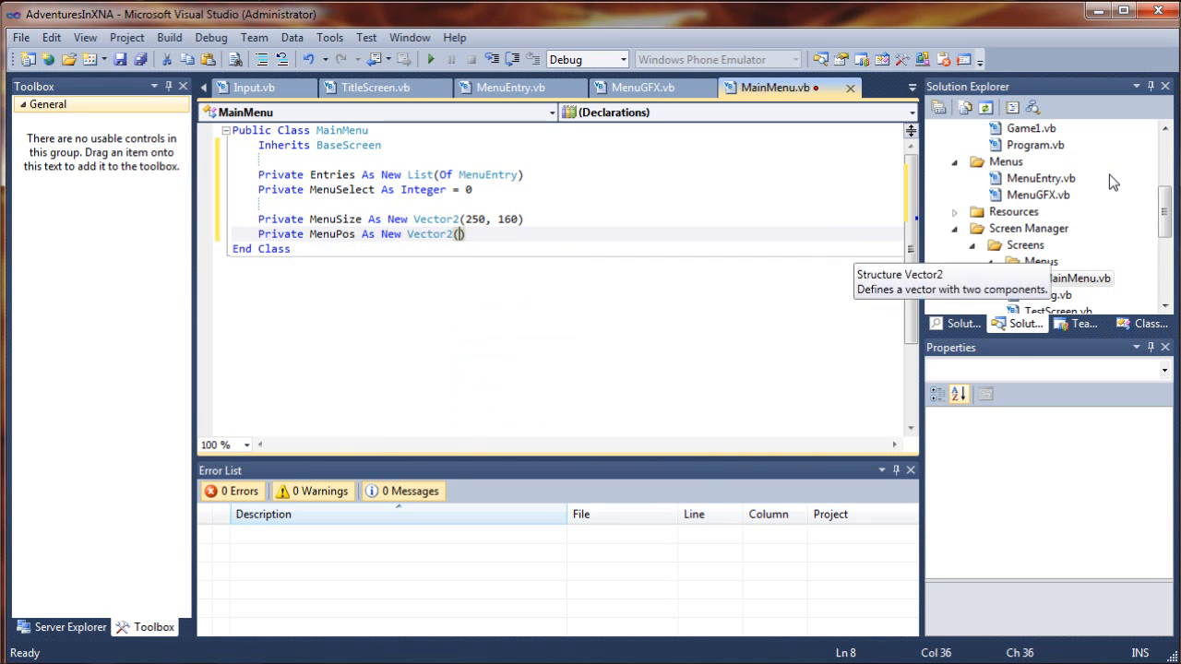
text(()
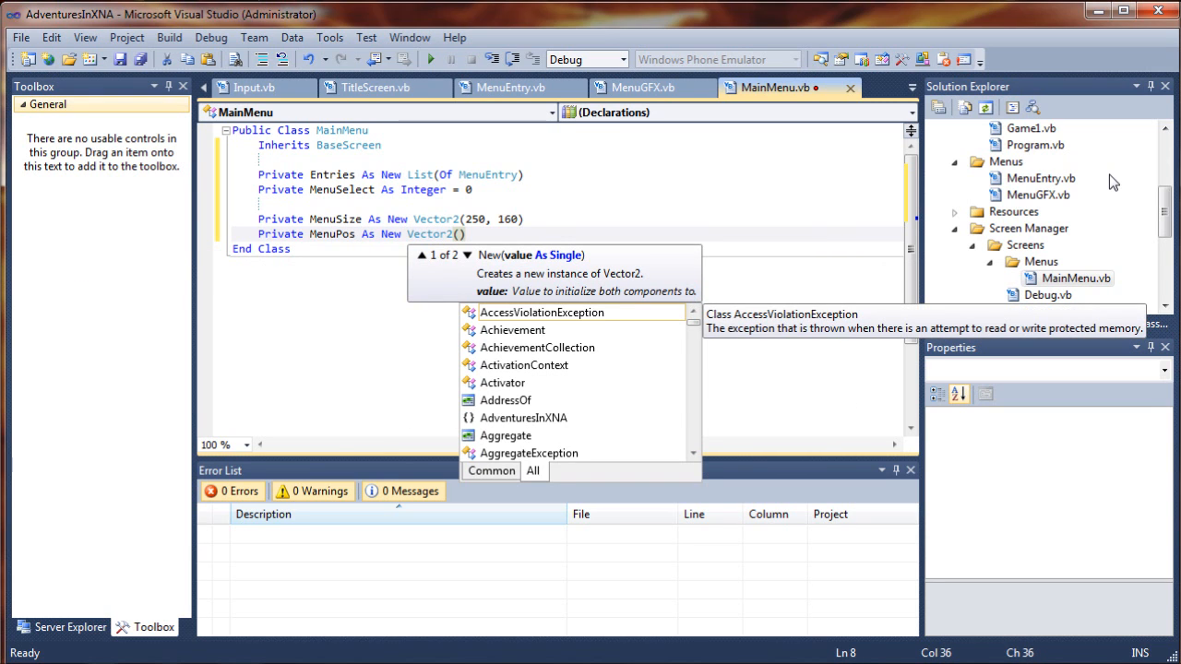
text(130, )
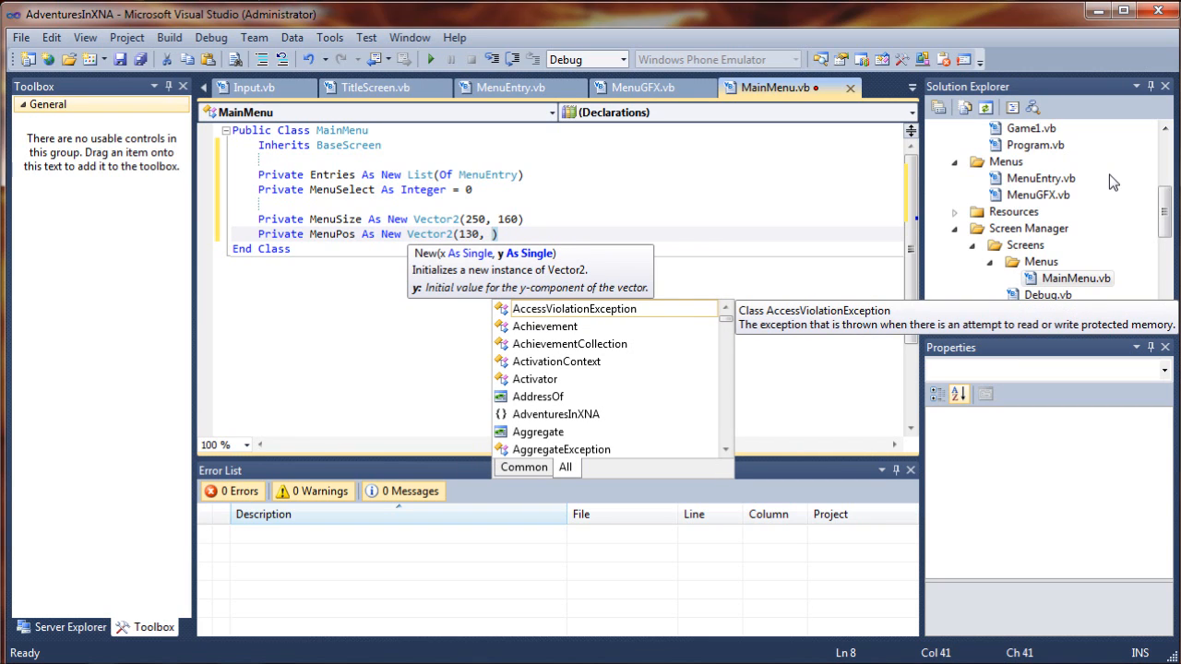
text(280))
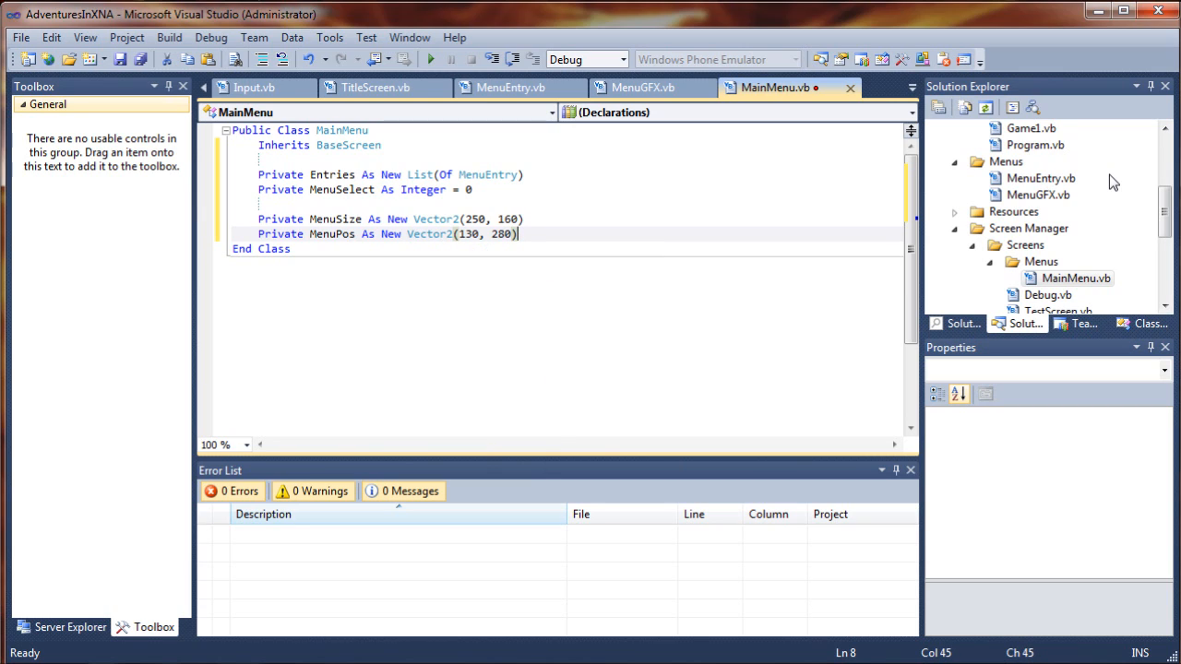
- Add a blank line before End Class and review the MenuSize and MenuPos field values
key(Return)
key(Return)
key(Up)
key(Up)
key(Up)
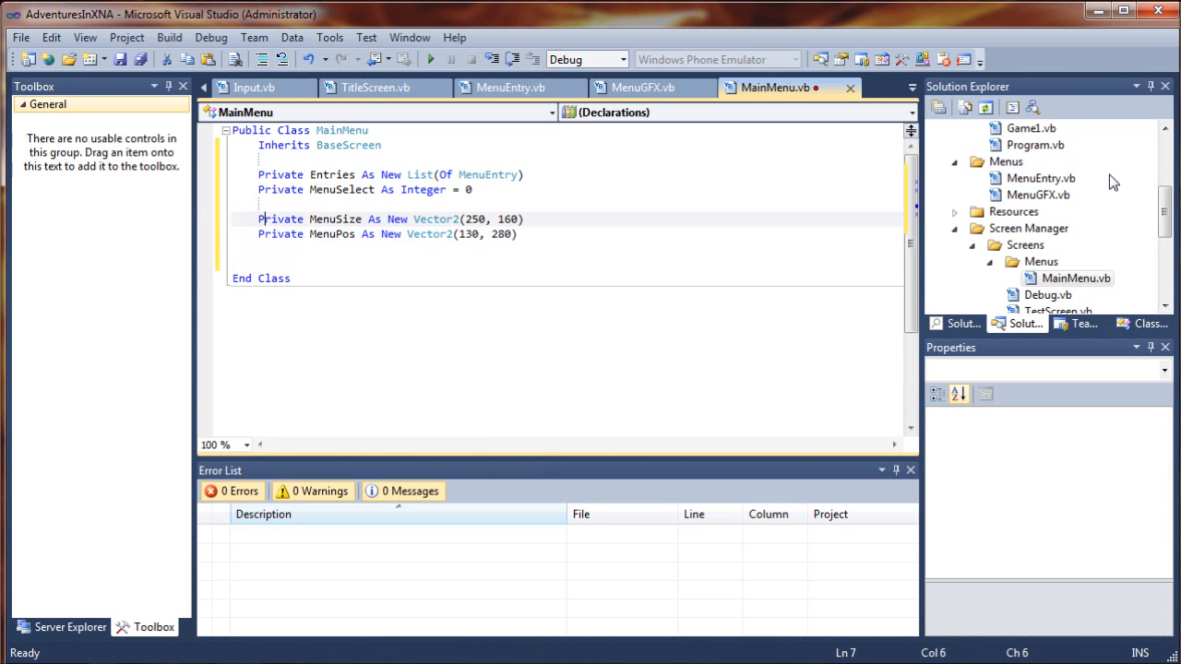
key(Right)
key(Right)
key(Right)
key(Right)
key(Right)
key(Right)
key(Right)
key(Right)
key(Right)
key(Right)
key(Right)
key(Right)
key(Right)
key(Right)
key(Right)
key(Right)
key(Down)
key(Left)
key(Left)
key(Left)
key(Left)
key(Left)
key(Left)
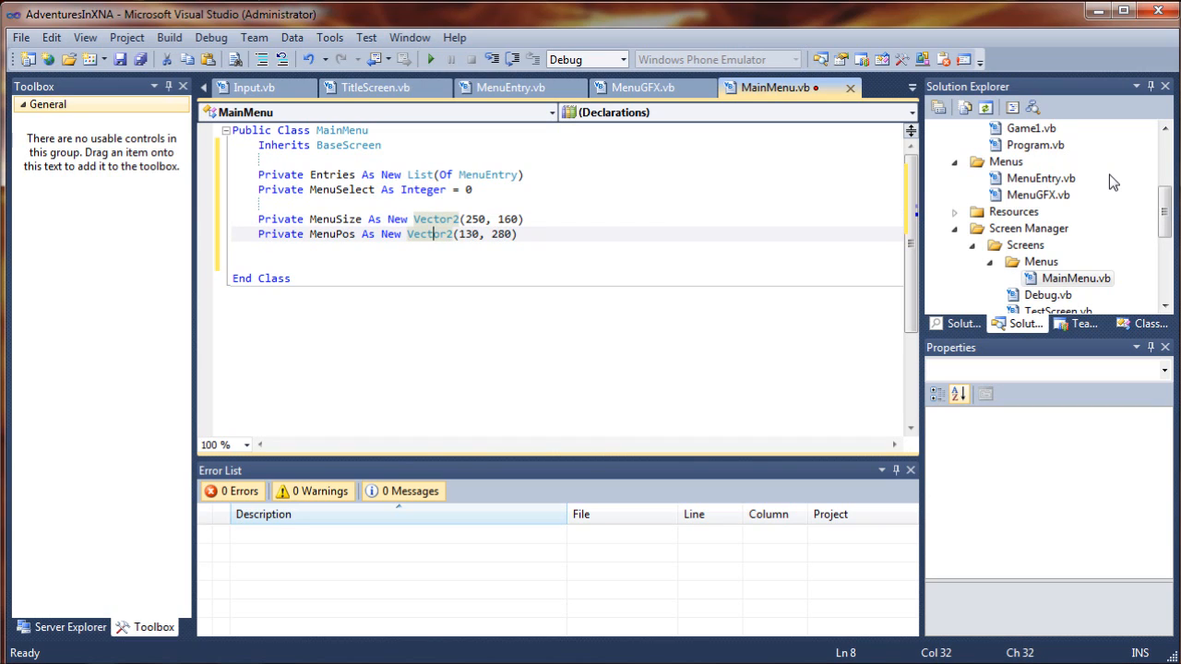
key(Right)
key(Right)
key(Right)
key(Right)
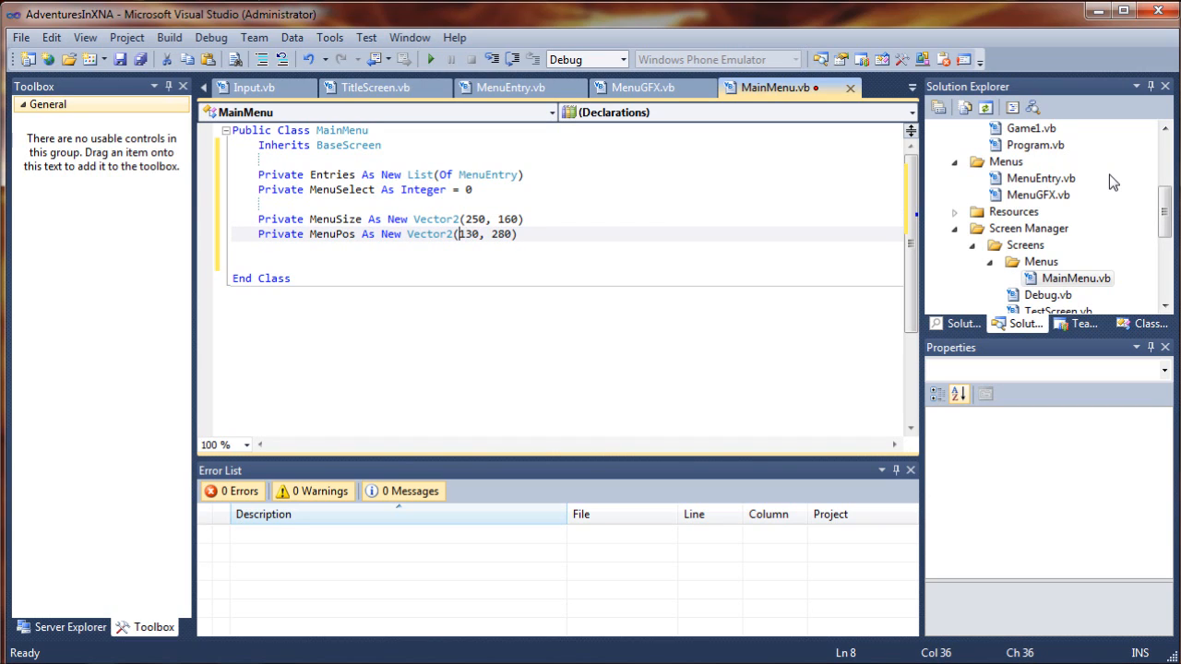
key(Right)
key(Right)
key(Right)
key(Right)
key(Right)
- Start debugging to launch the AdventuresInXNA title screen and move its window into view
click(431, 59)
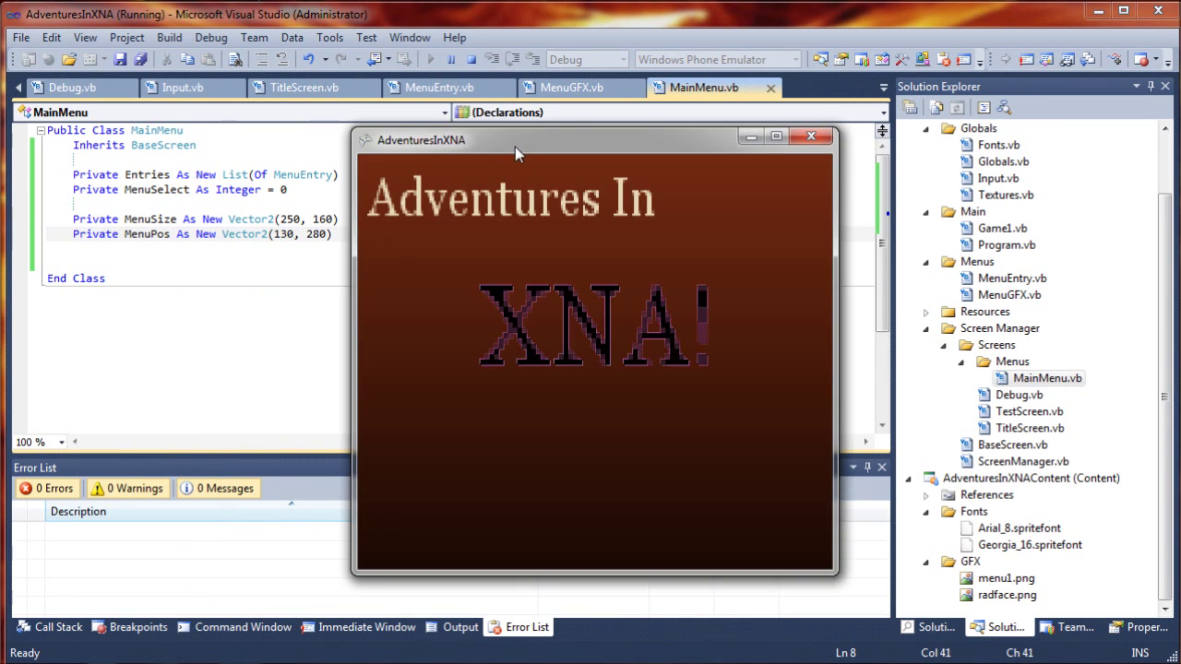
drag(515, 146, 487, 81)
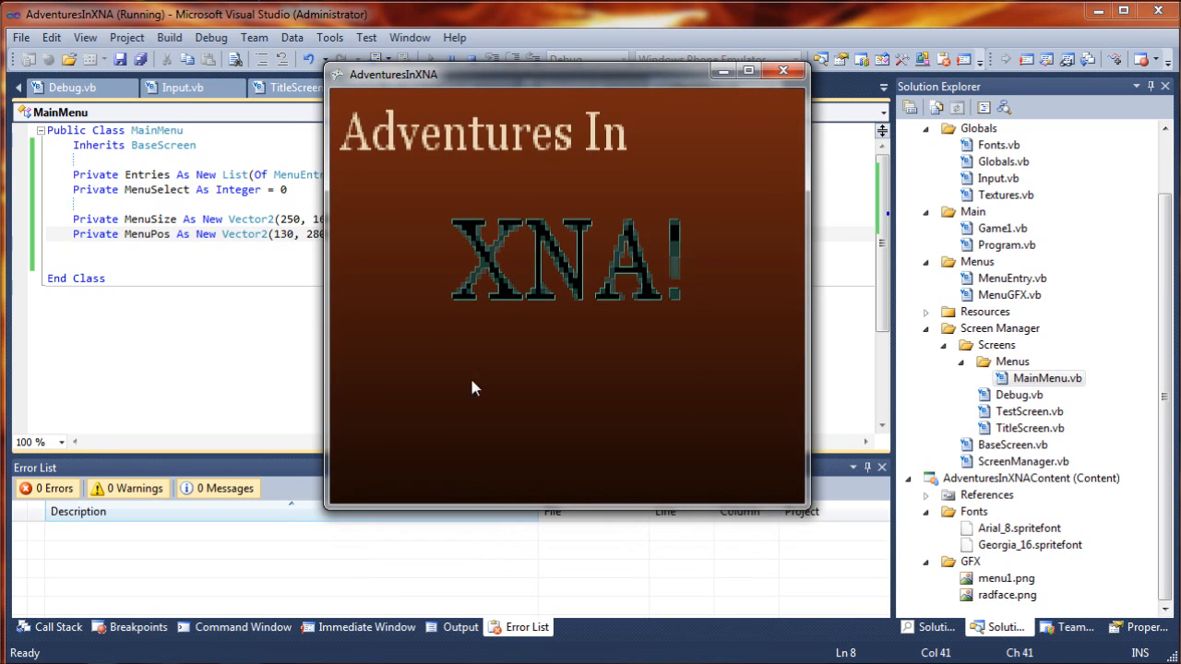